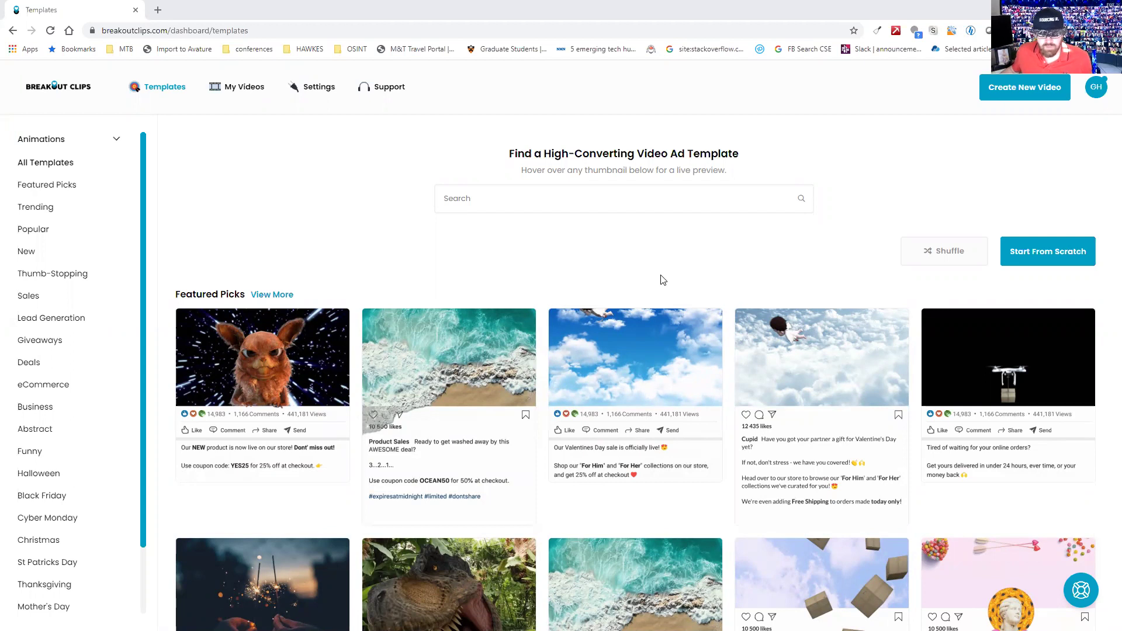
scroll(663, 279, "down", 2)
scroll(656, 232, "up", 1)
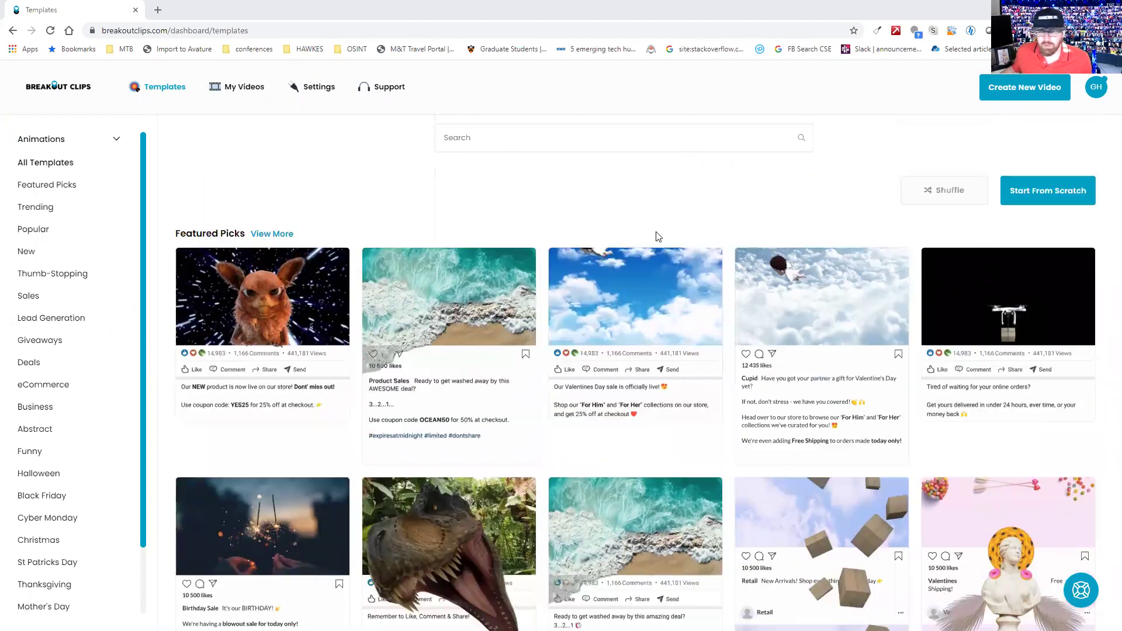
scroll(657, 236, "up", 1)
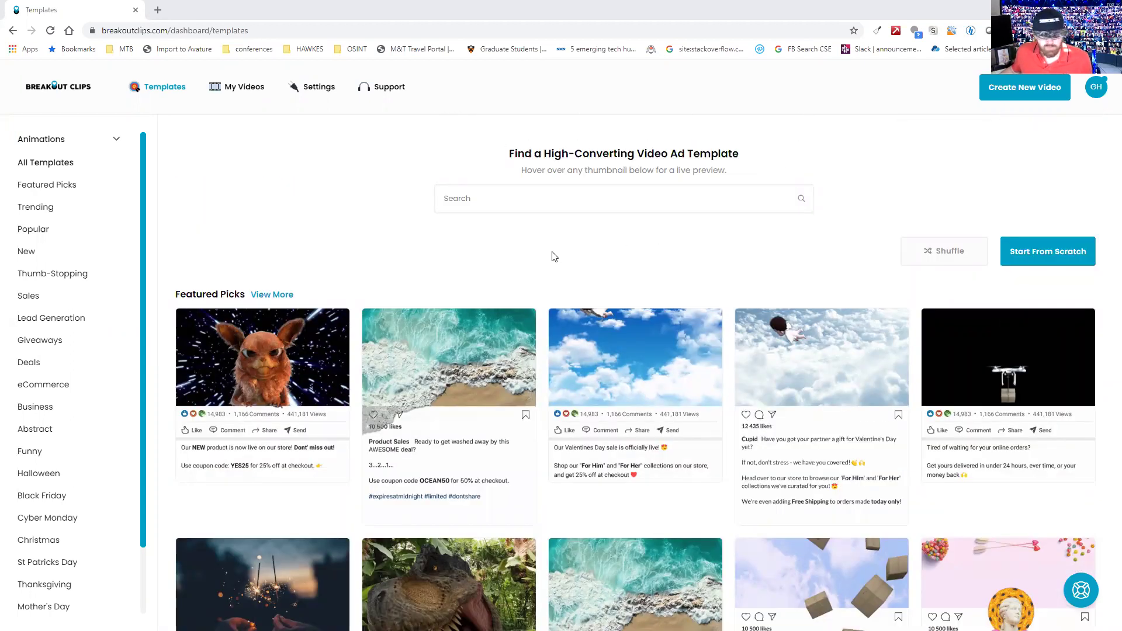
scroll(505, 256, "down", 2)
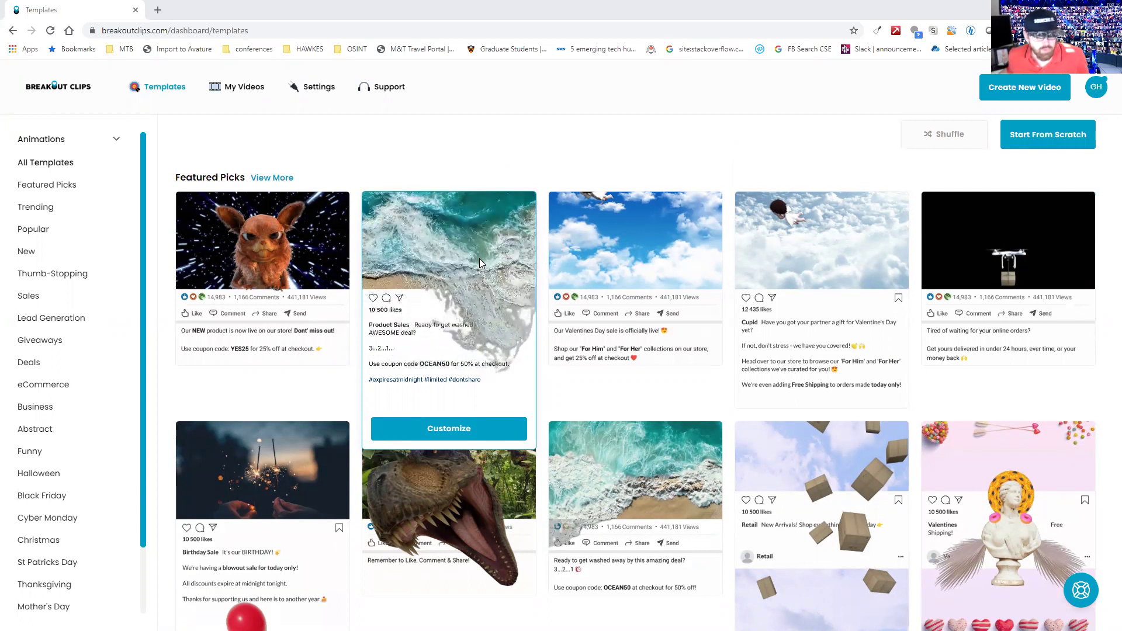
scroll(448, 375, "down", 2)
scroll(270, 425, "up", 1)
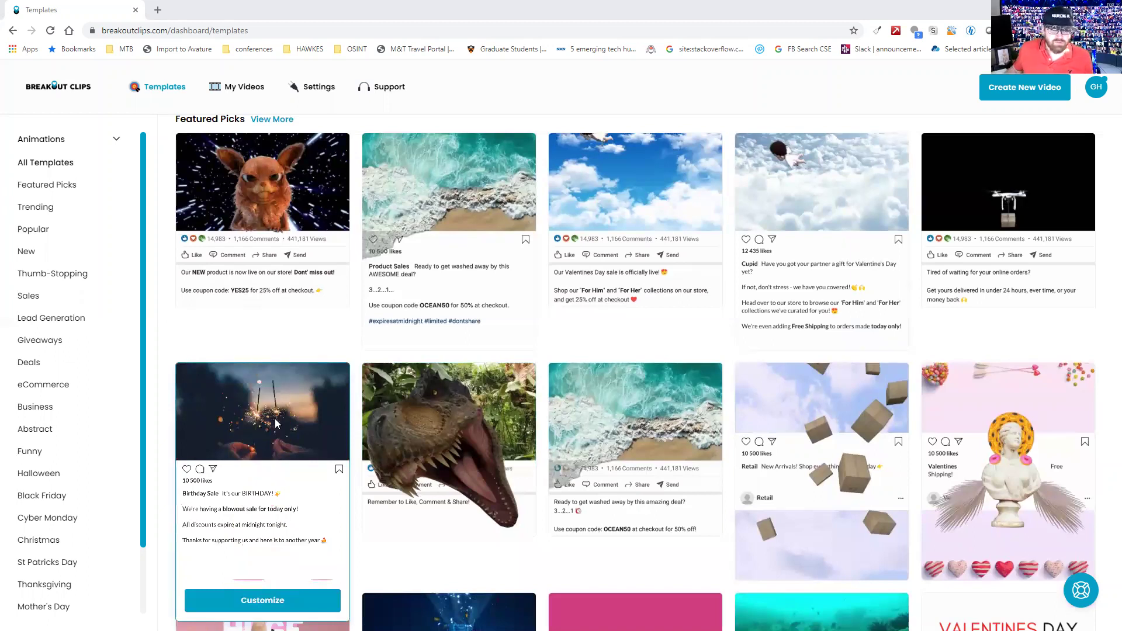
mouse_move(262, 240)
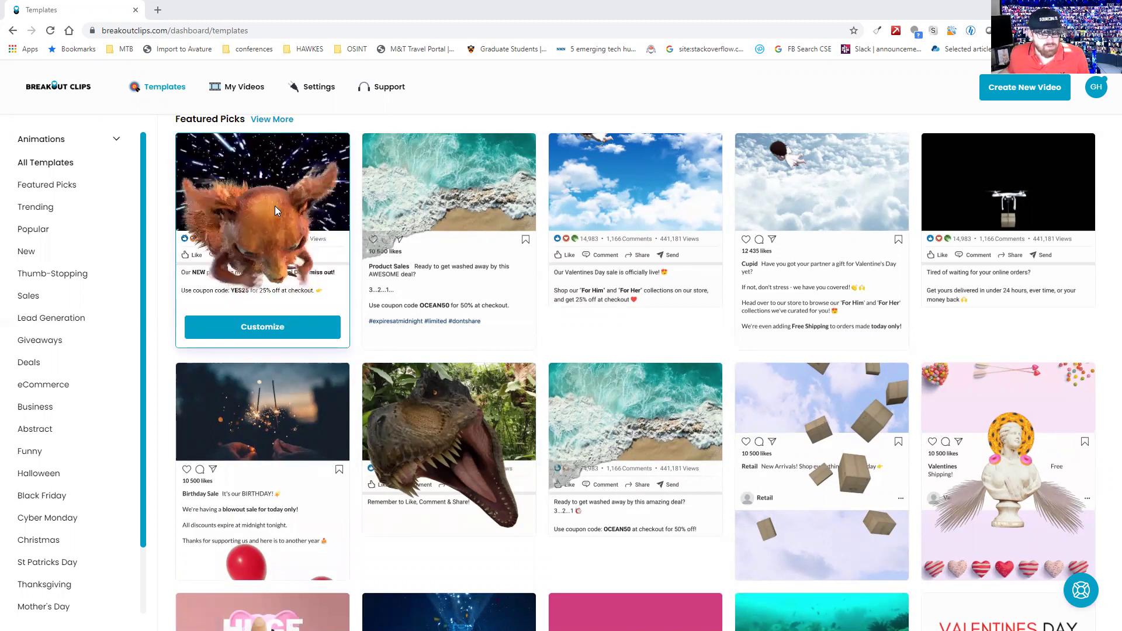
scroll(541, 272, "down", 1)
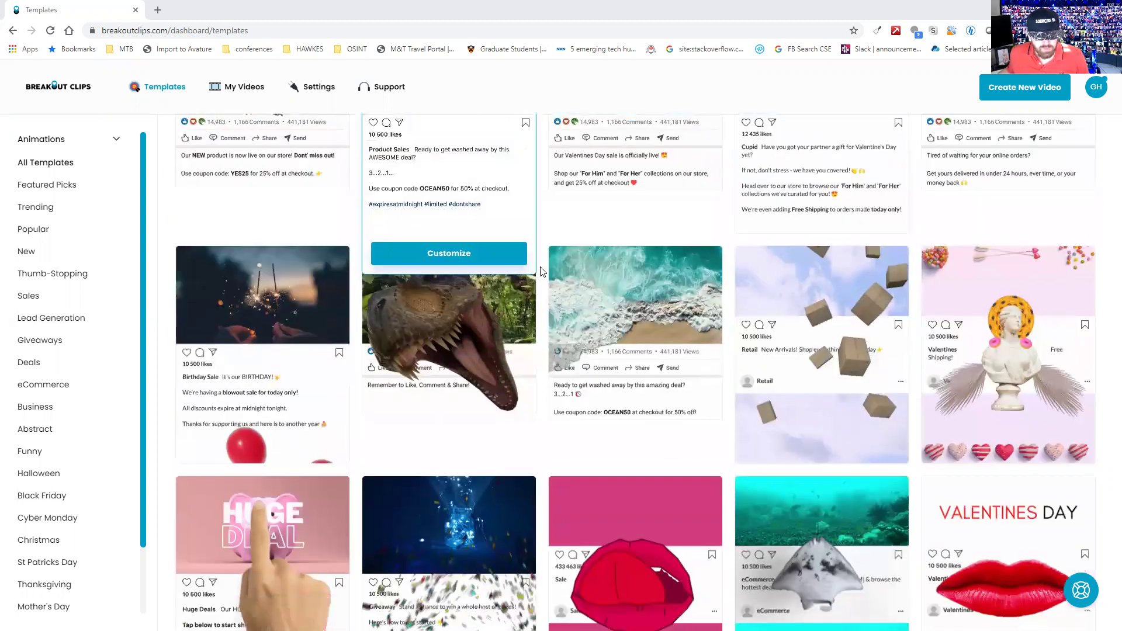
scroll(542, 273, "down", 1)
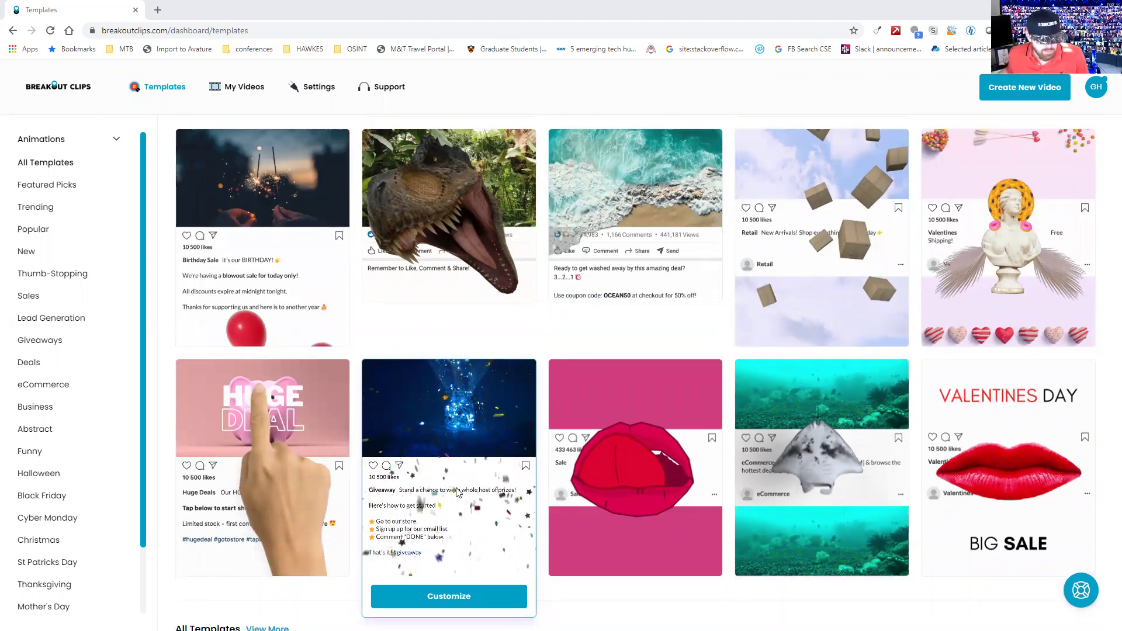
scroll(454, 487, "down", 2)
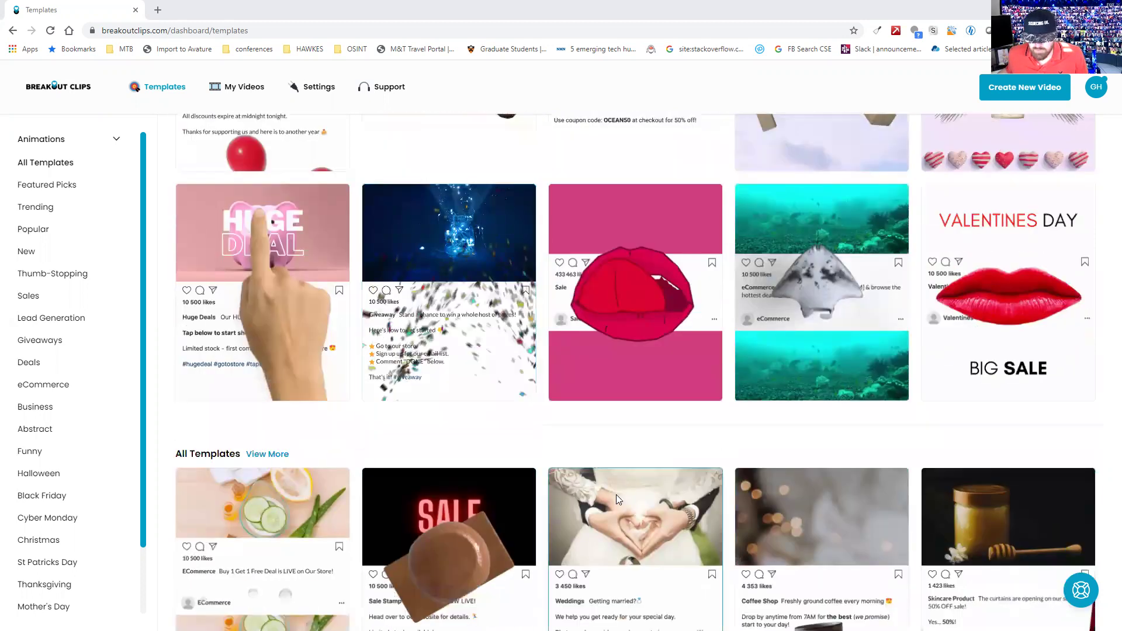
scroll(450, 406, "down", 1)
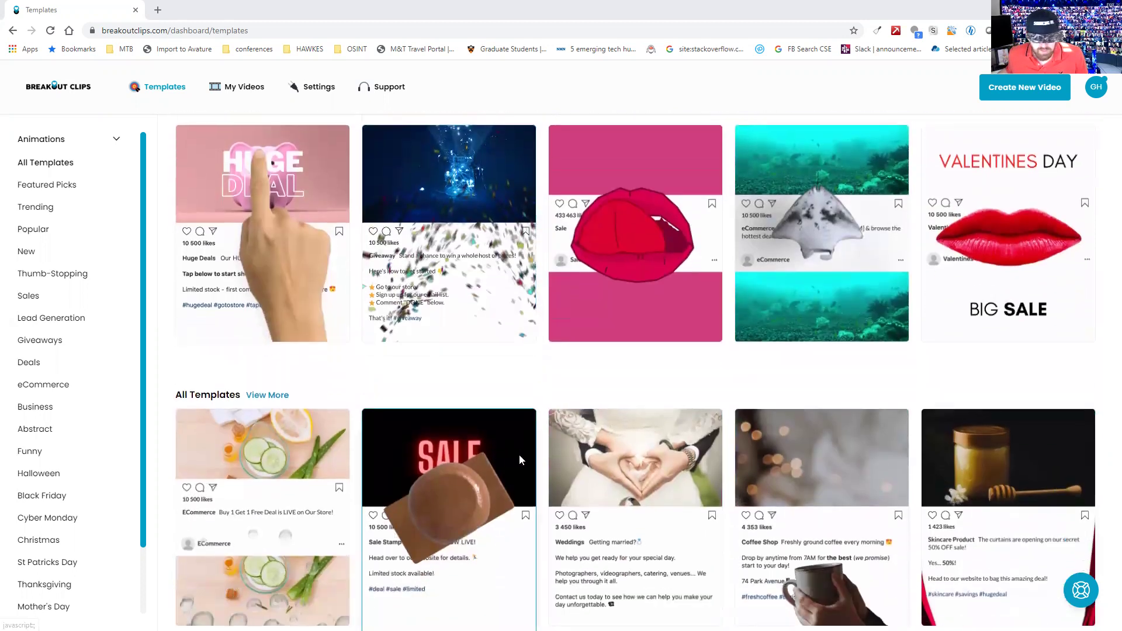
scroll(623, 413, "up", 2)
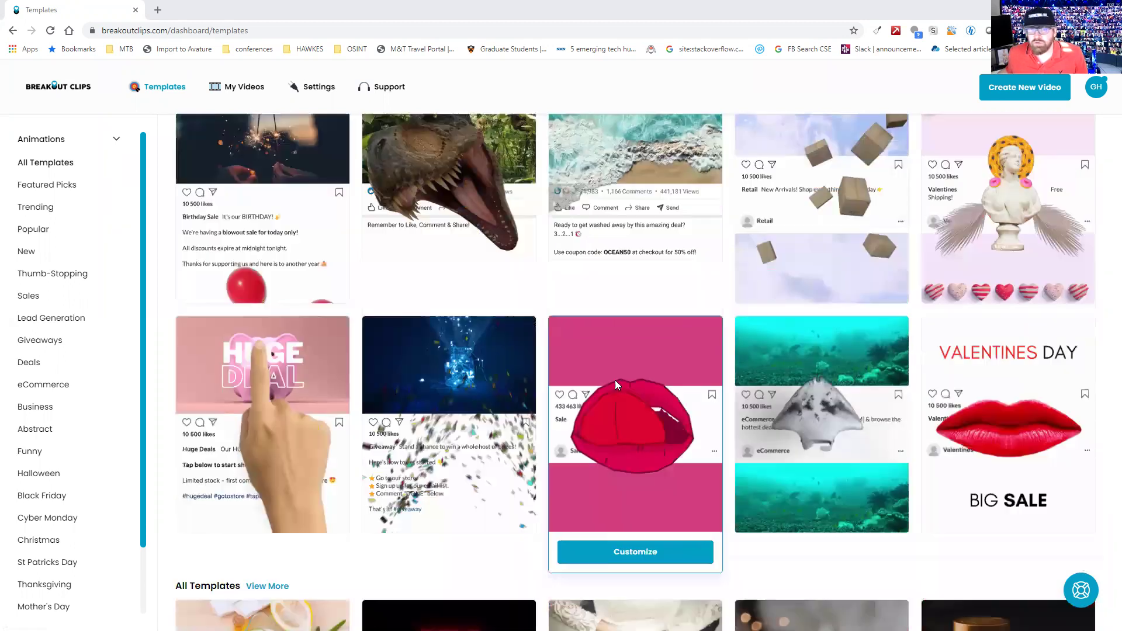
scroll(614, 380, "up", 2)
scroll(656, 355, "up", 1)
scroll(657, 355, "up", 3)
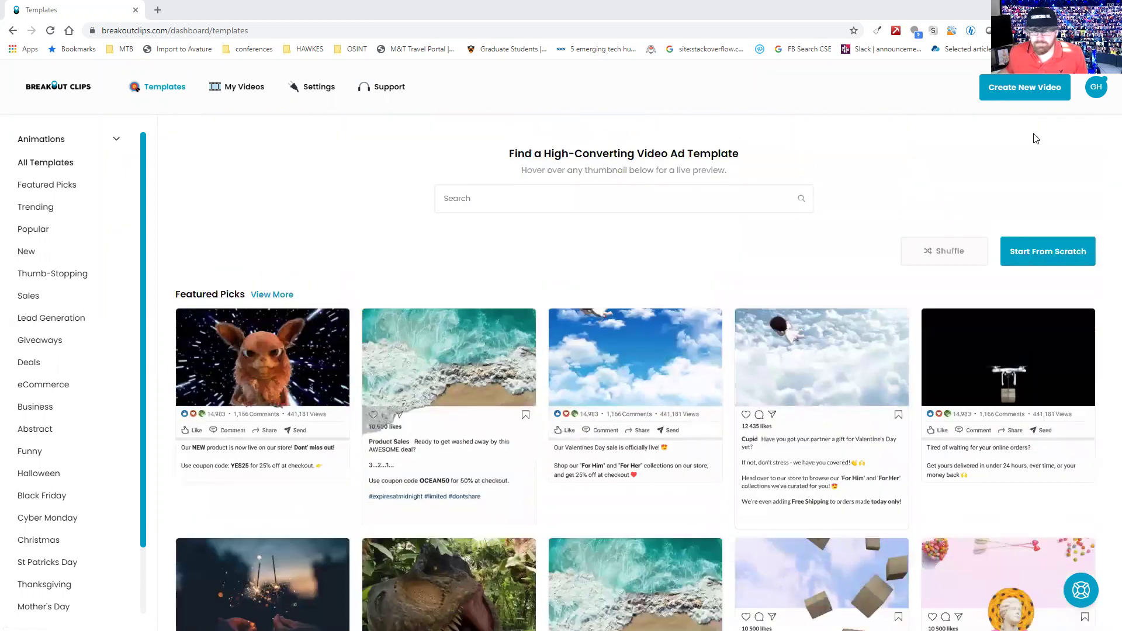
- Start a new video and choose the Social Post Video type
left_click(1033, 100)
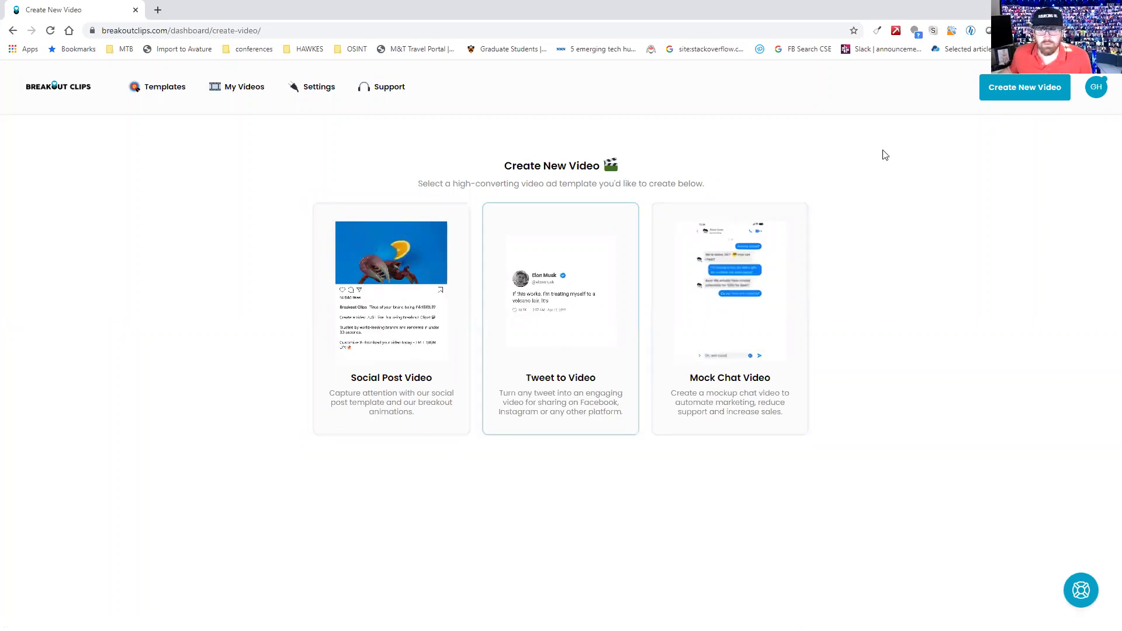
left_click(1006, 93)
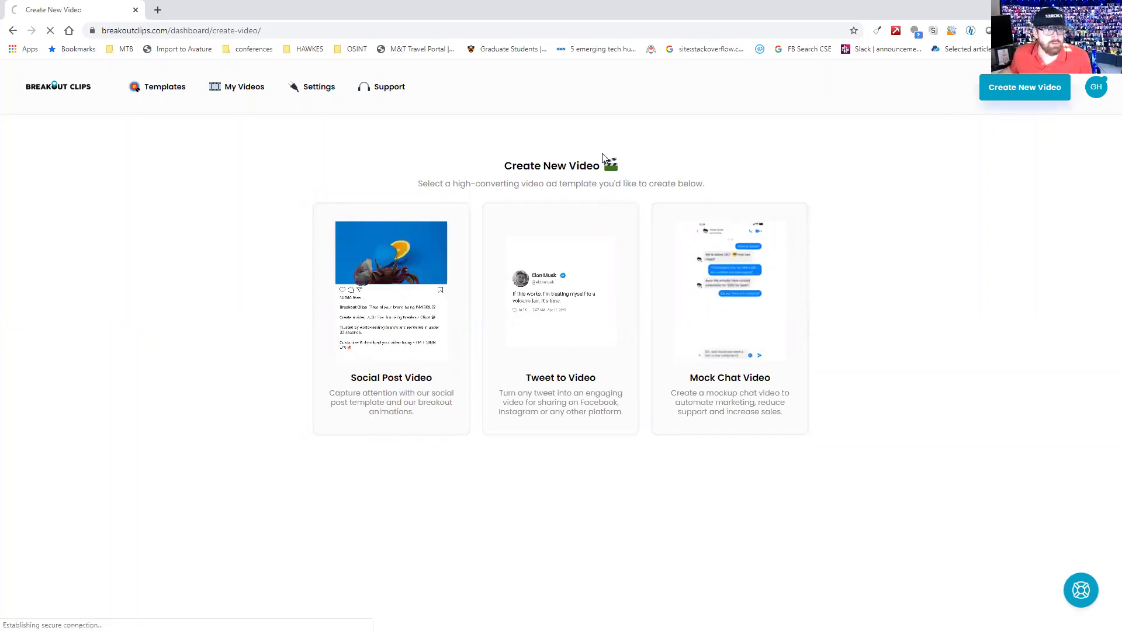
left_click(394, 390)
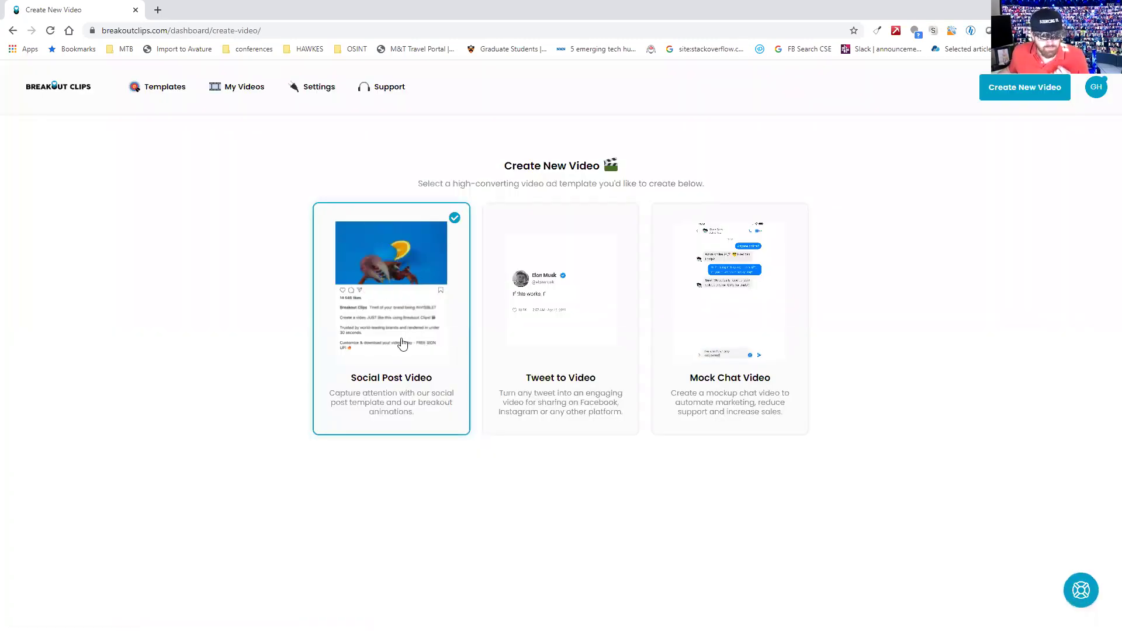
left_click(395, 335)
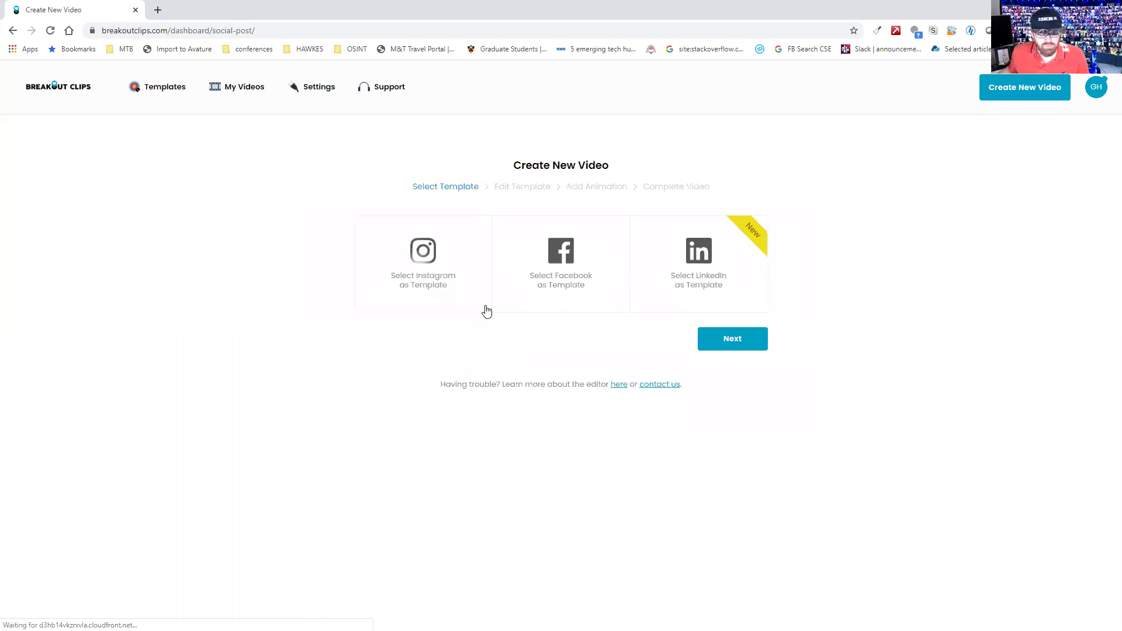
- Choose the mobile Facebook post template after trying Instagram and LinkedIn
left_click(485, 307)
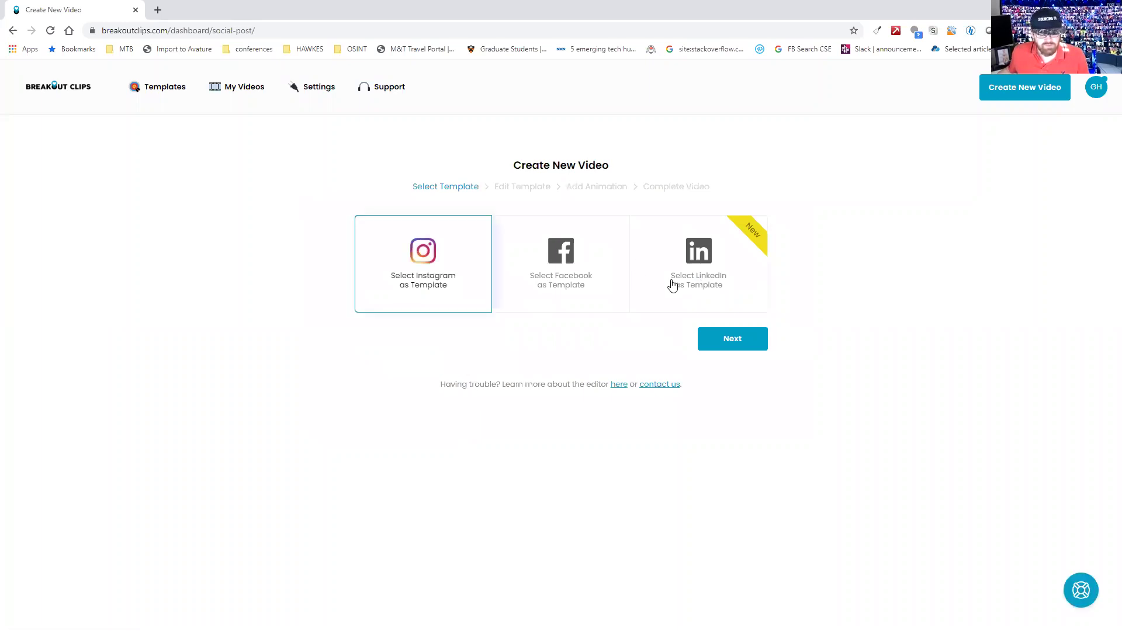
left_click(672, 287)
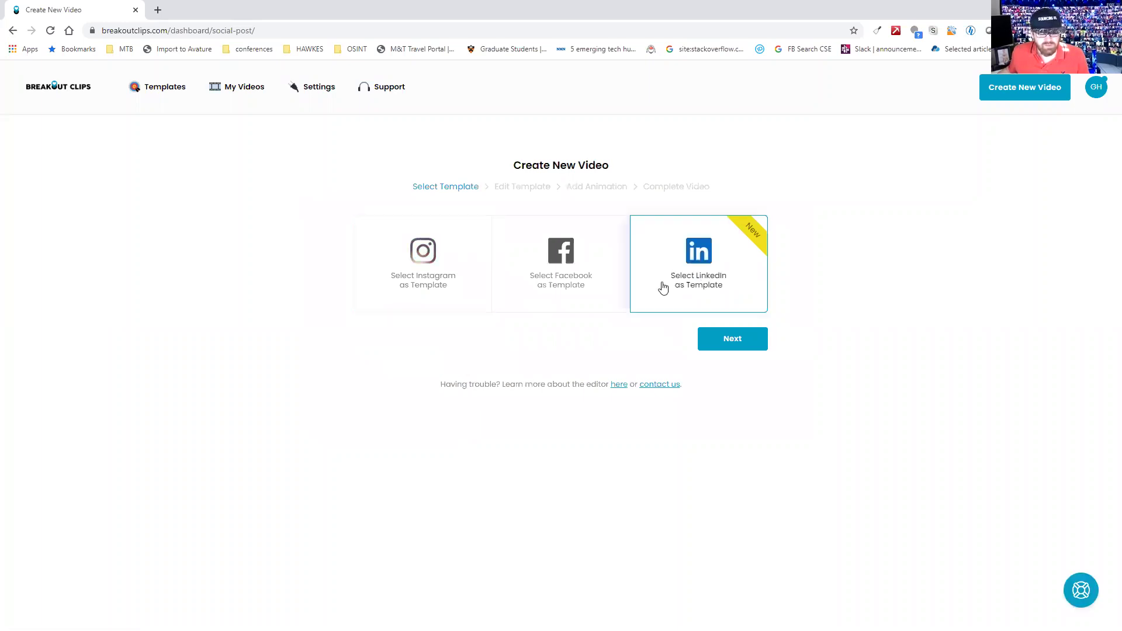
left_click(589, 329)
left_click(563, 290)
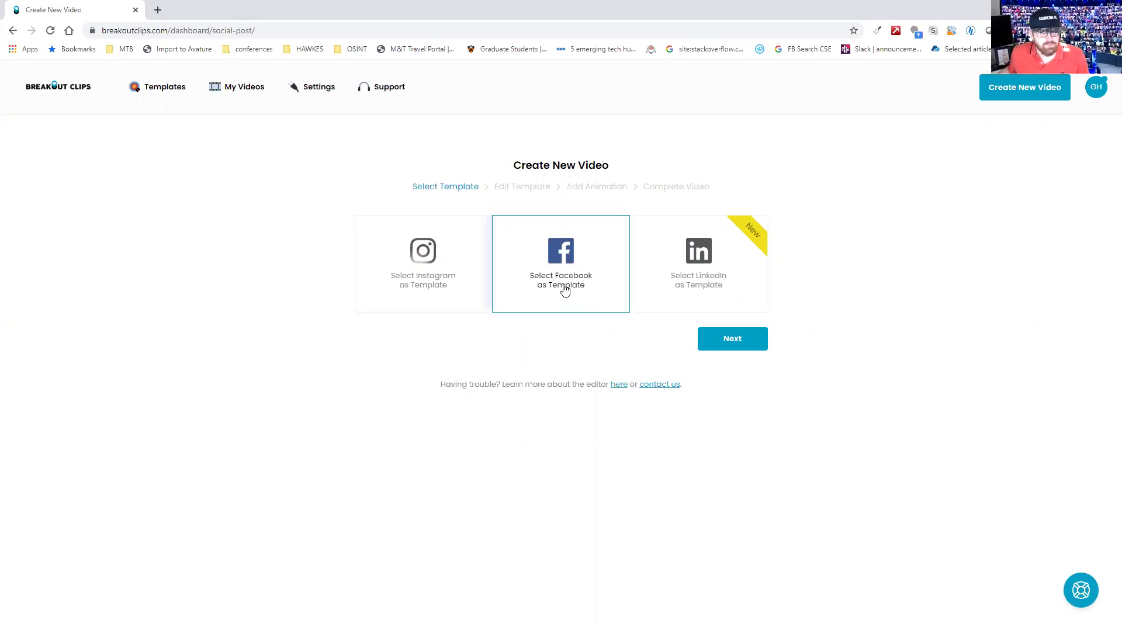
left_click(564, 290)
left_click(532, 340)
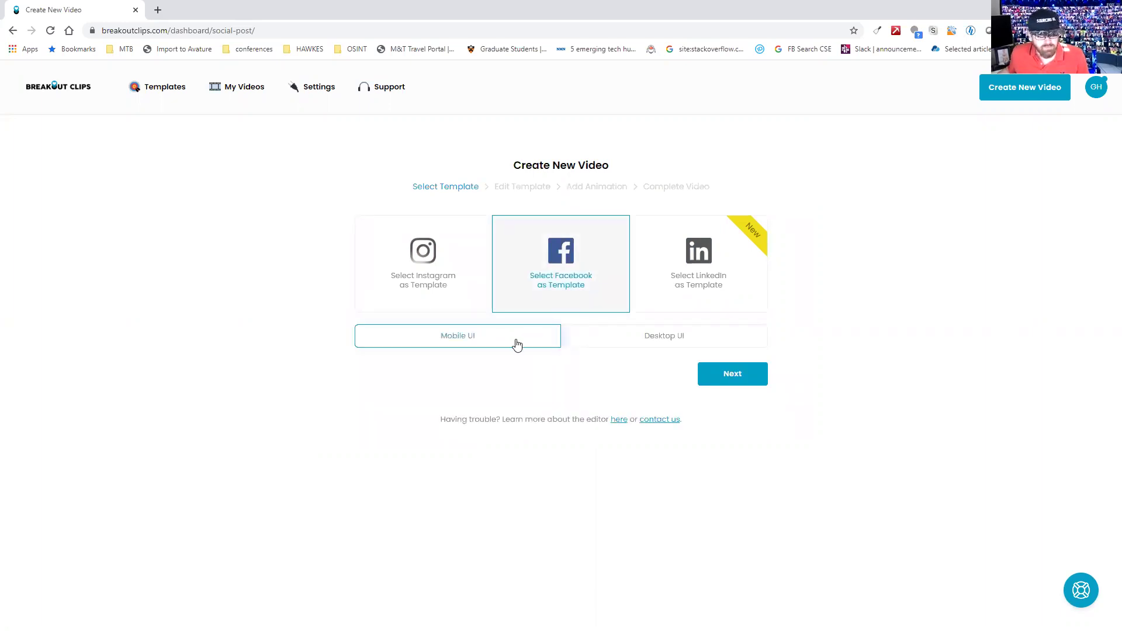
- Pick the Split Post layout and continue to template editing
left_click(706, 376)
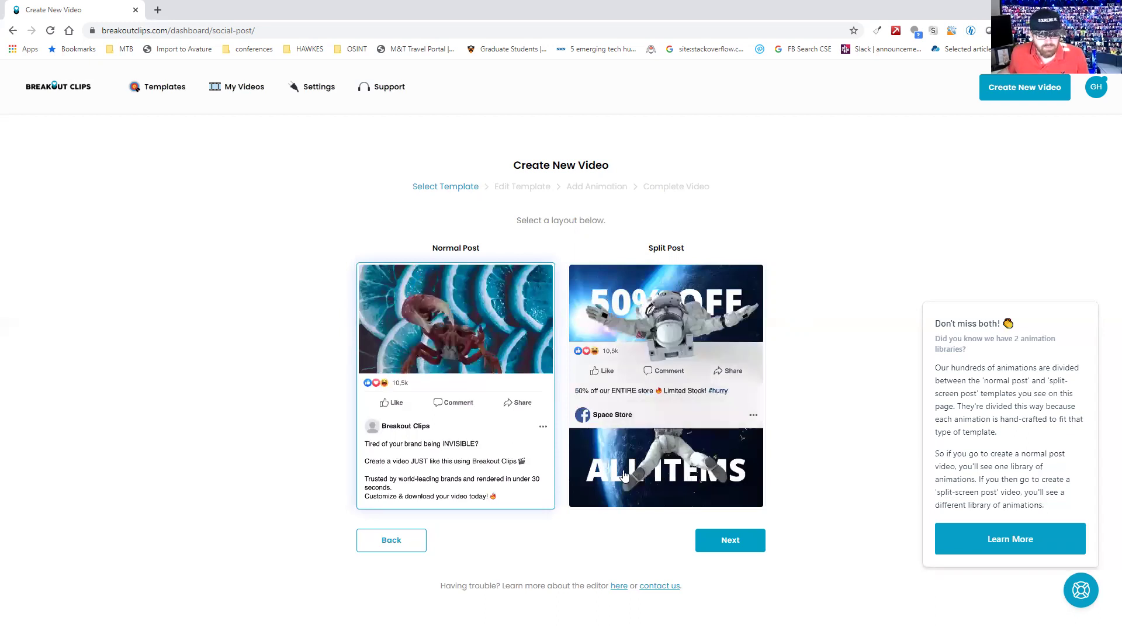
left_click(650, 439)
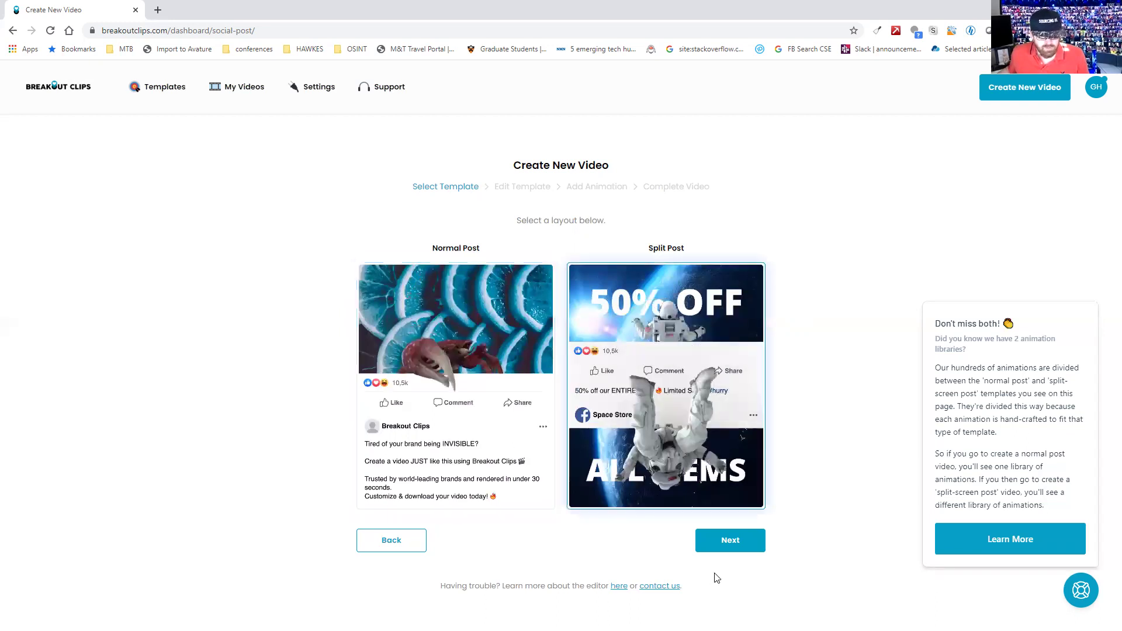
left_click(731, 541)
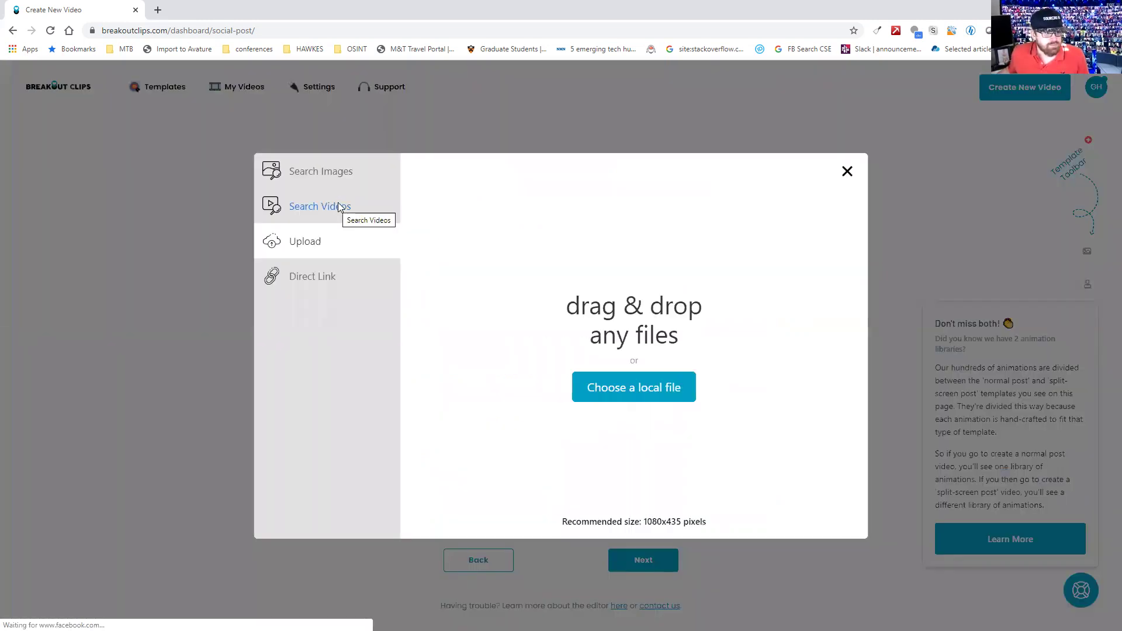
- Glance at stock videos, dismiss the media picker, and go to Add Animation
left_click(339, 207)
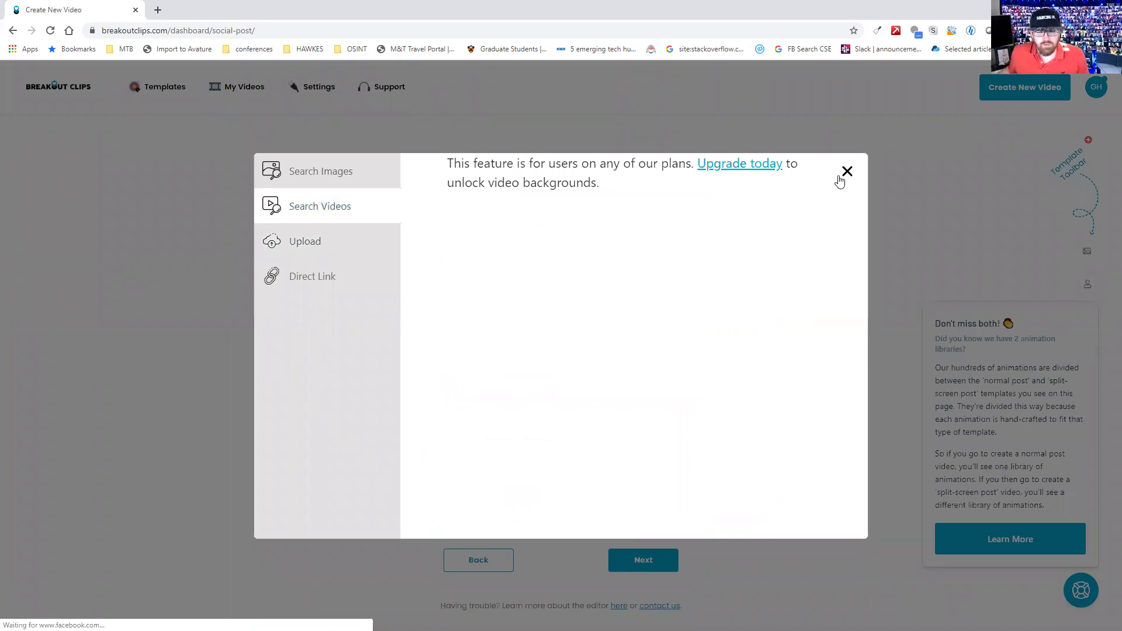
key("Escape")
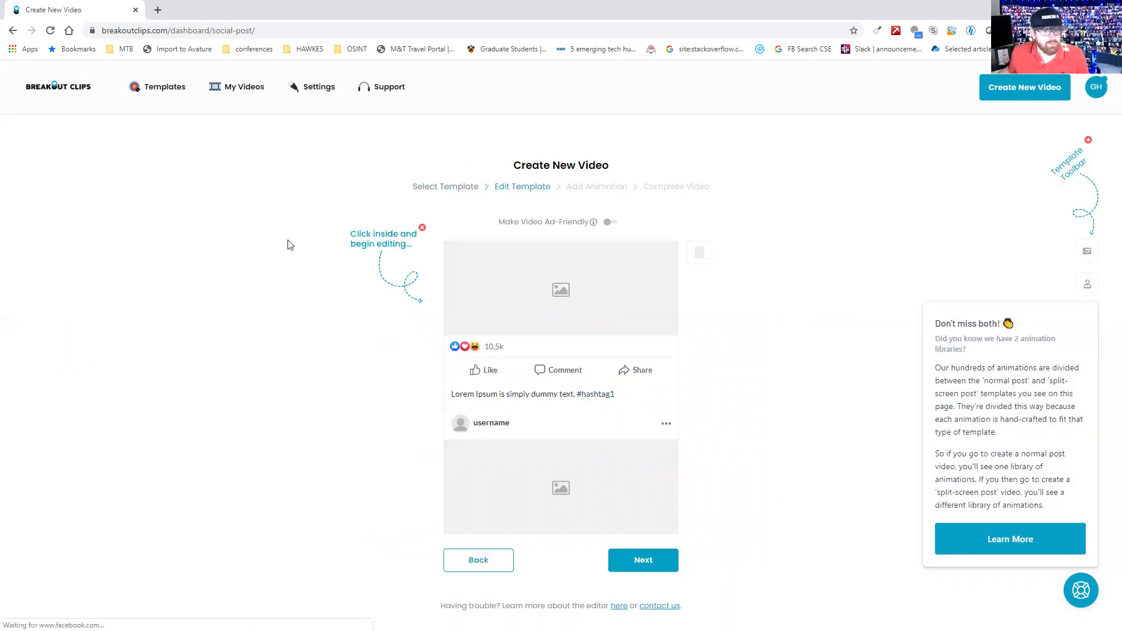
scroll(566, 428, "down", 1)
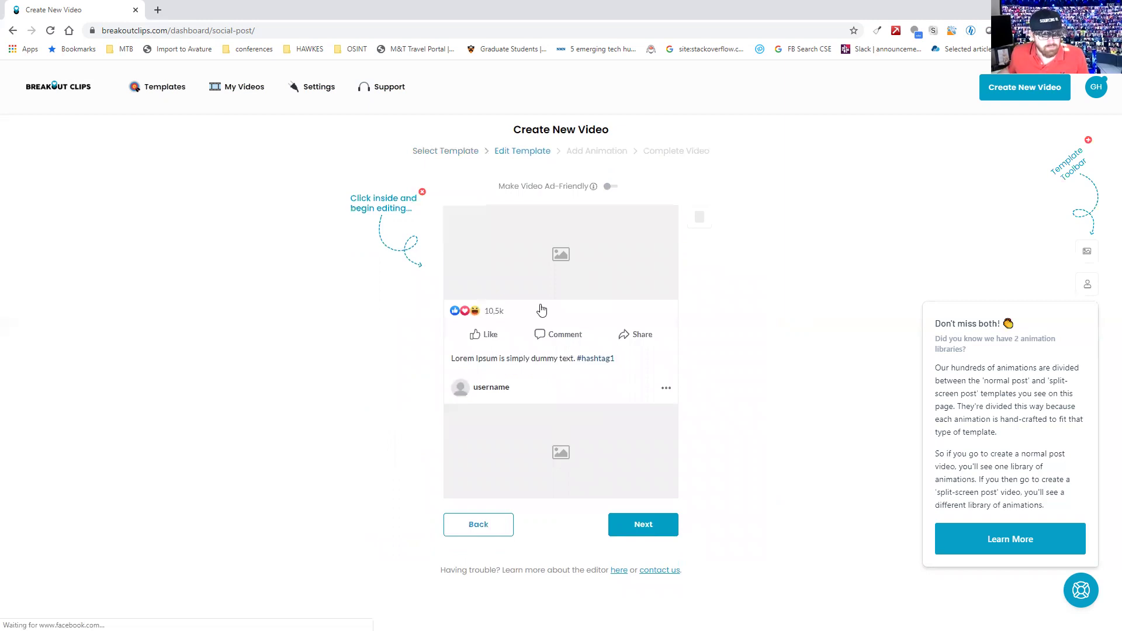
scroll(542, 310, "up", 1)
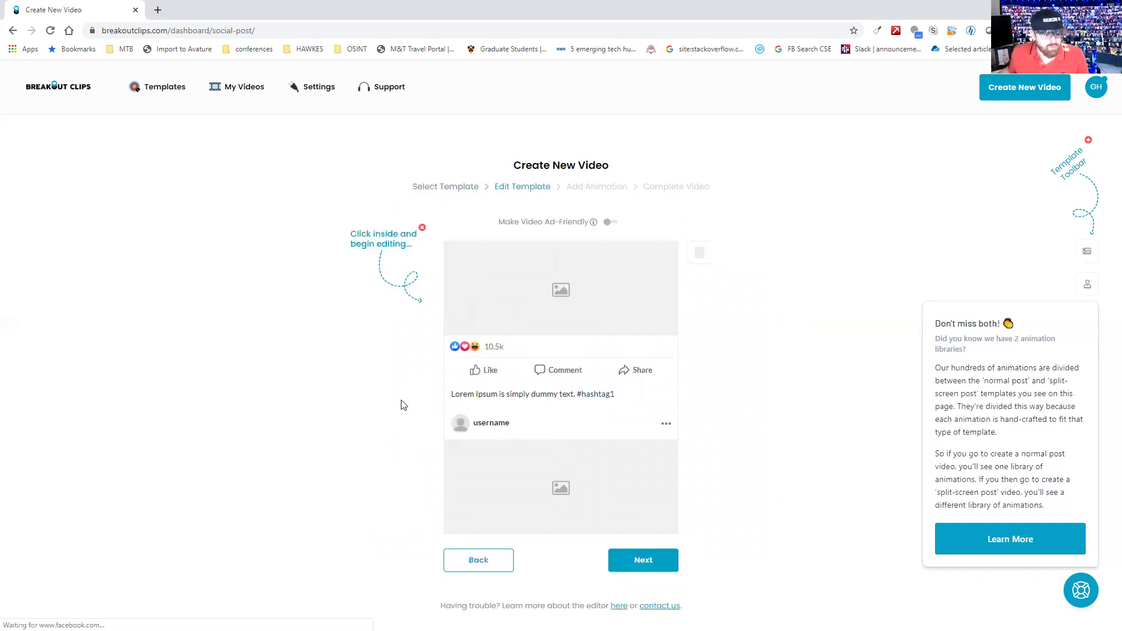
left_click(628, 189)
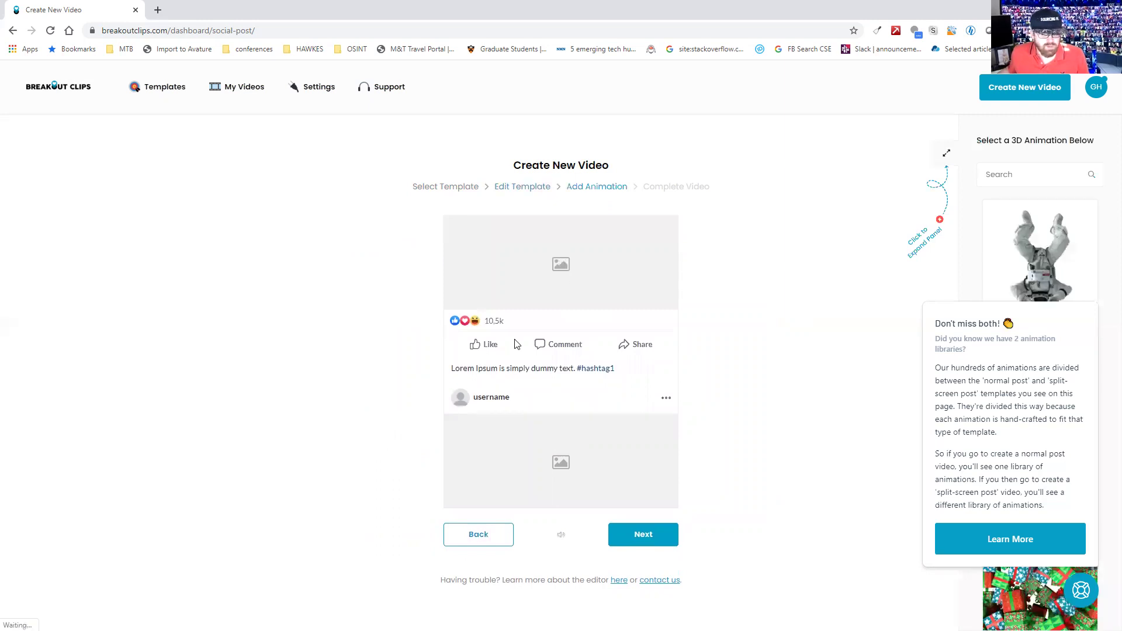
- Preview the astronaut Space Store template and open it for customizing
left_click(162, 94)
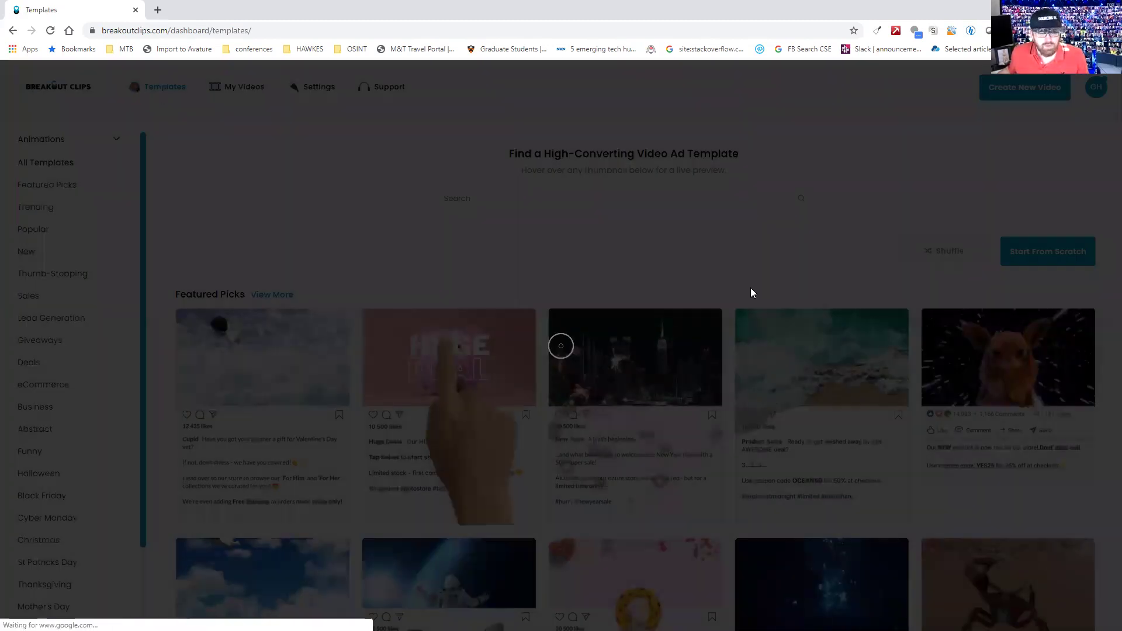
scroll(630, 360, "down", 2)
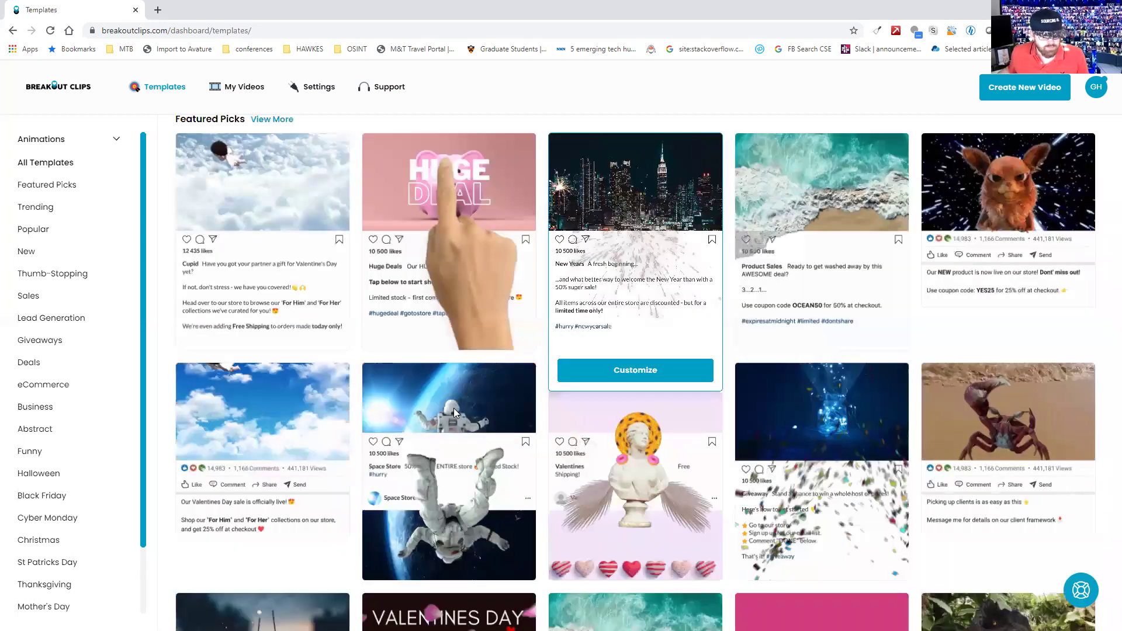
left_click(505, 498)
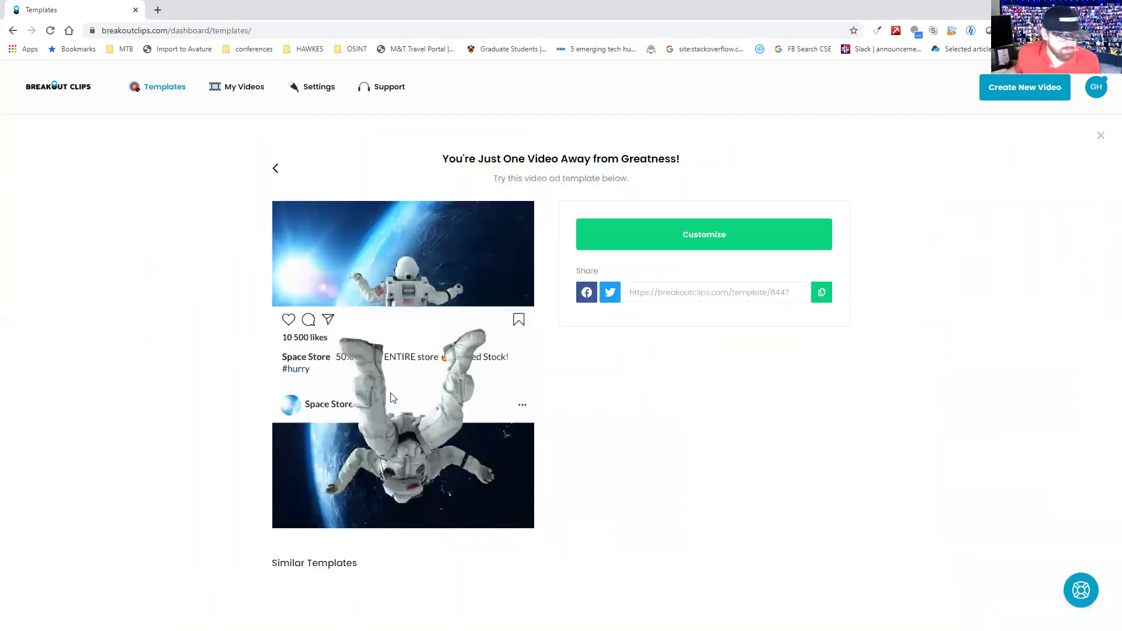
scroll(433, 336, "down", 2)
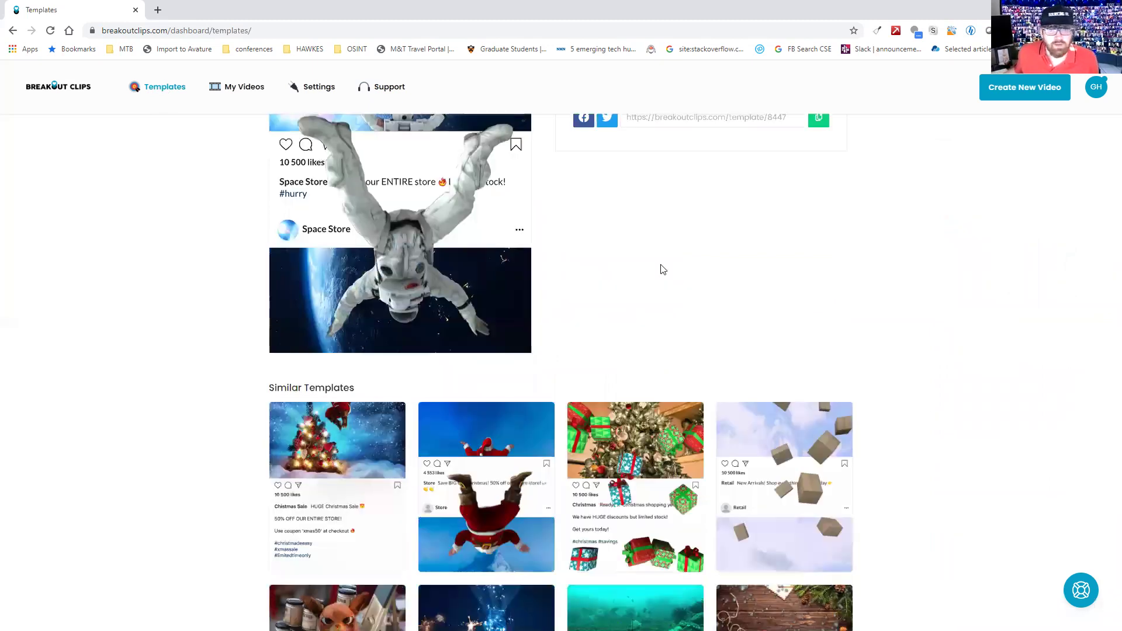
scroll(662, 269, "up", 1)
scroll(702, 245, "up", 1)
left_click(801, 242)
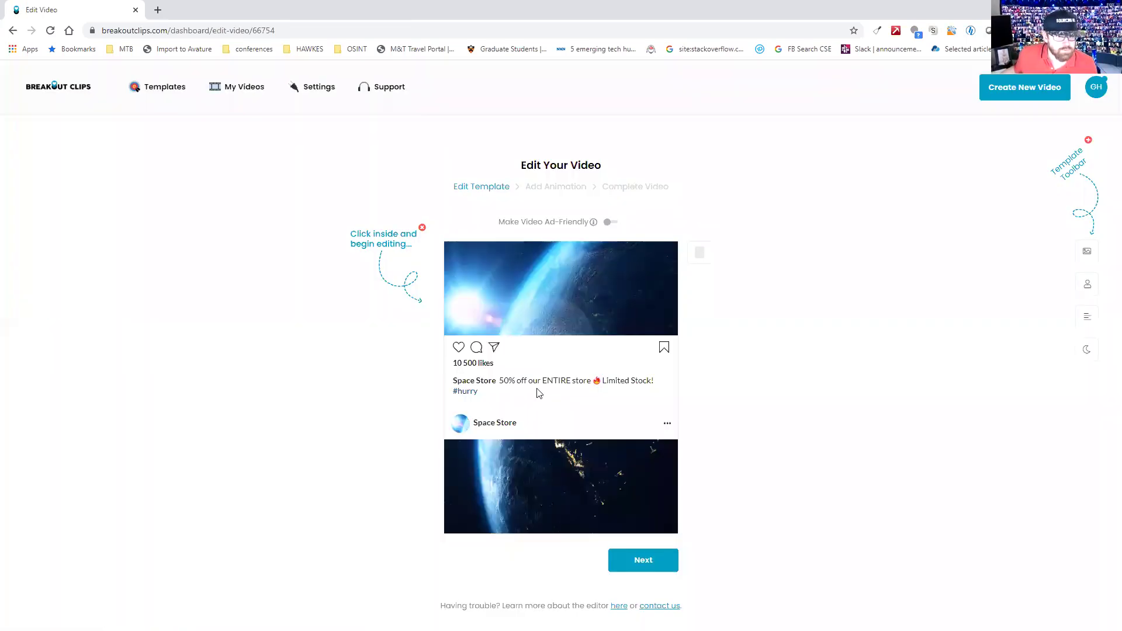
- Replace the Space Store account name with SourcingIRL
left_click(538, 380)
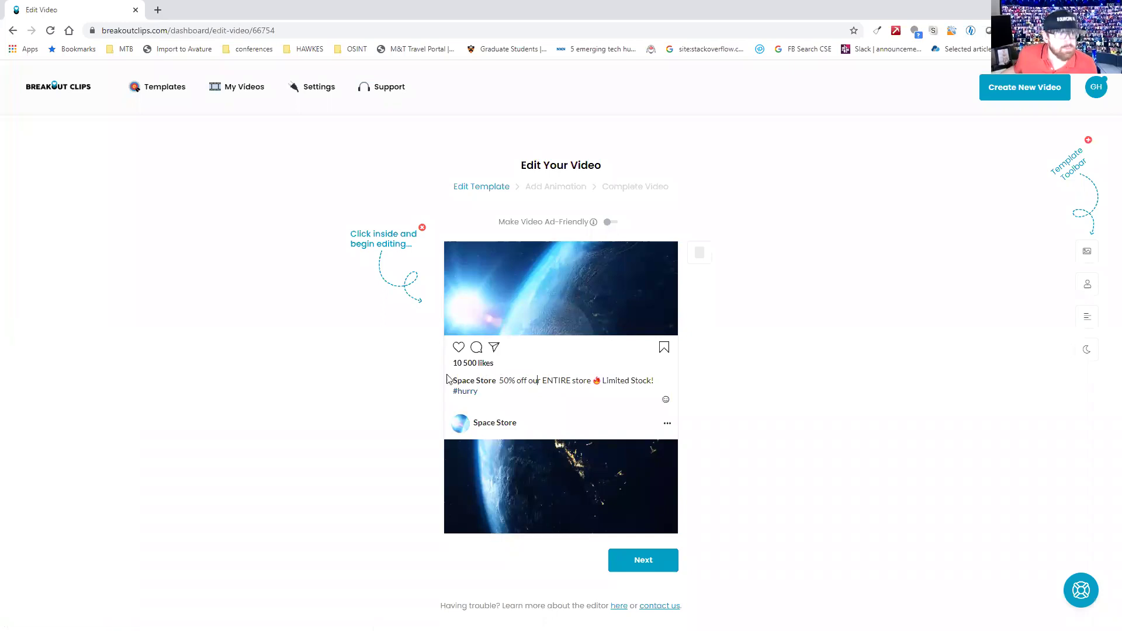
left_click_drag(448, 379, 497, 381)
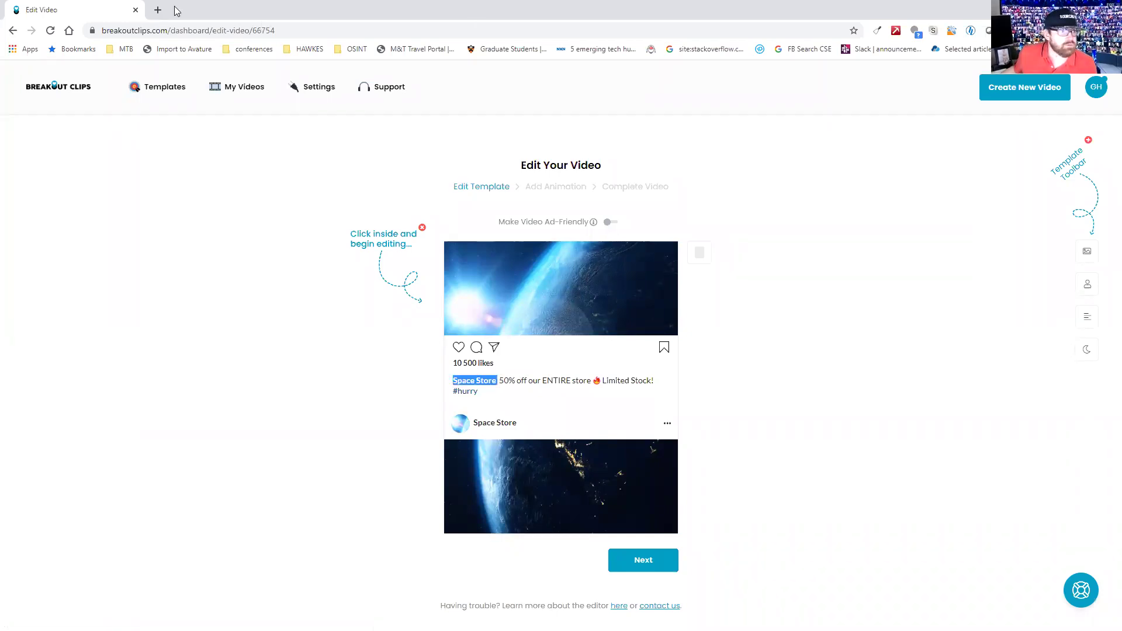
left_click(488, 395)
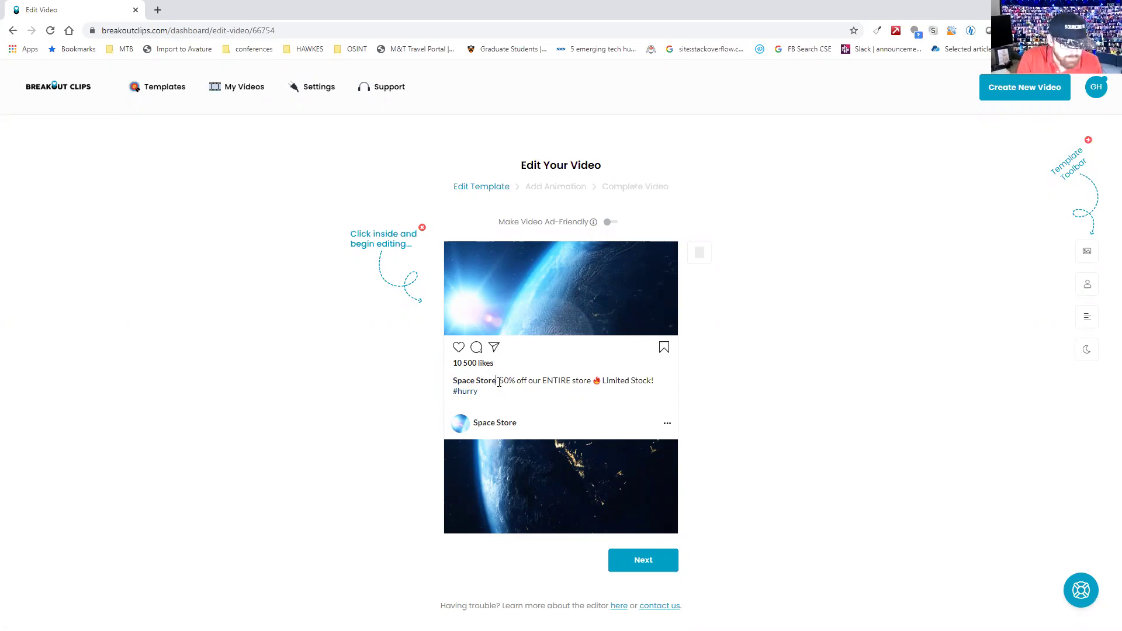
key("BackSpace")
key("BackSpace")
key("BackSpace")
key("BackSpace")
key("BackSpace")
key("BackSpace")
key("BackSpace")
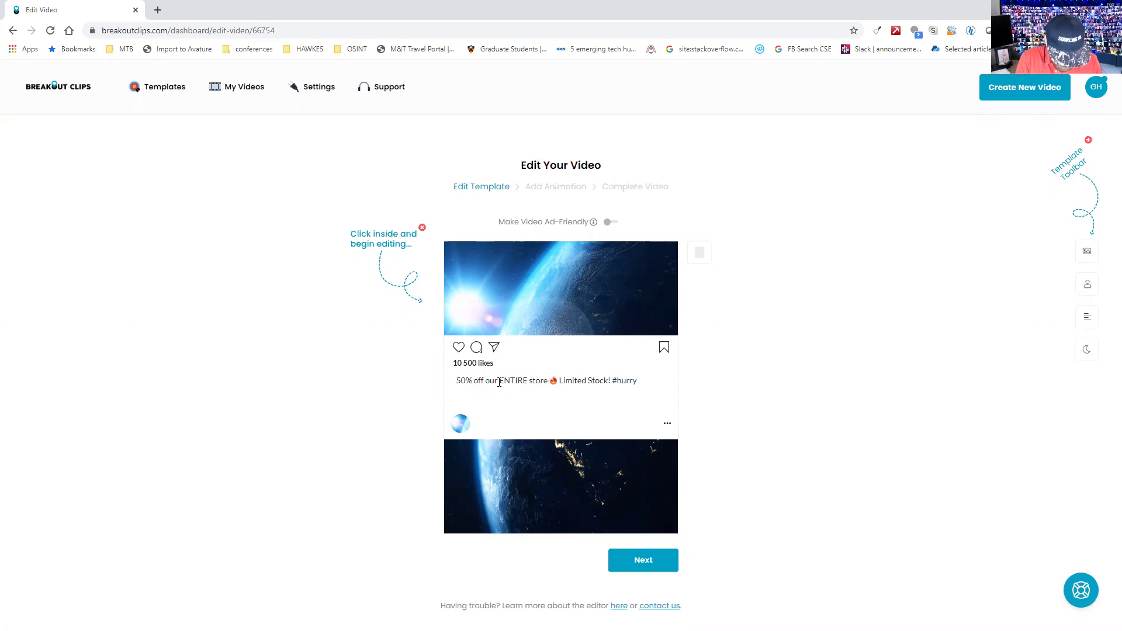
type("Sourcing")
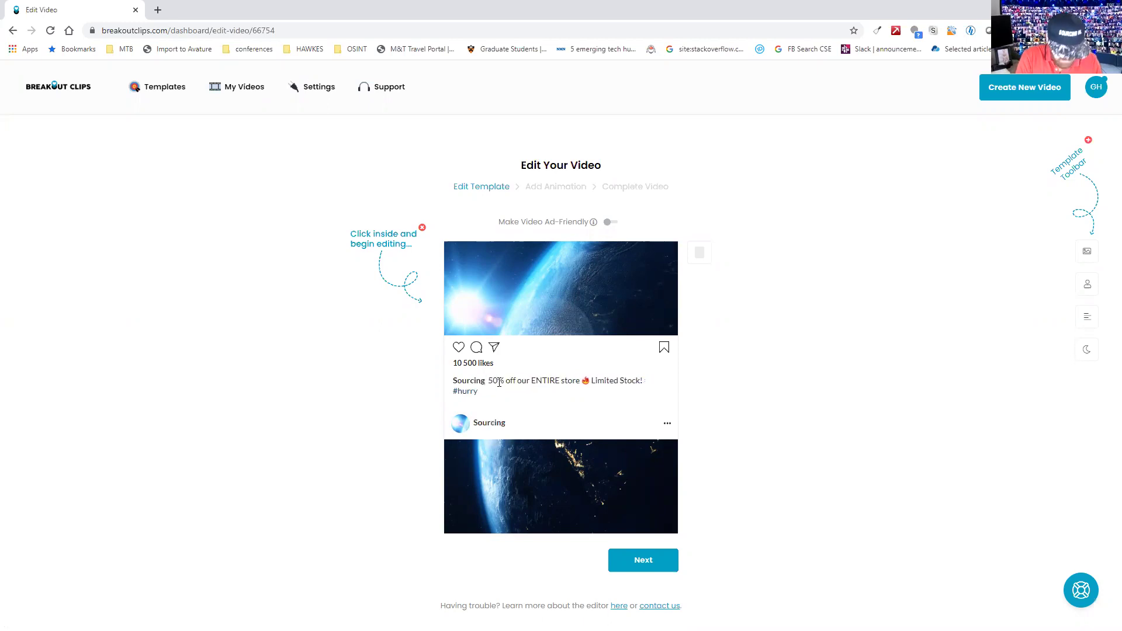
type("IRL")
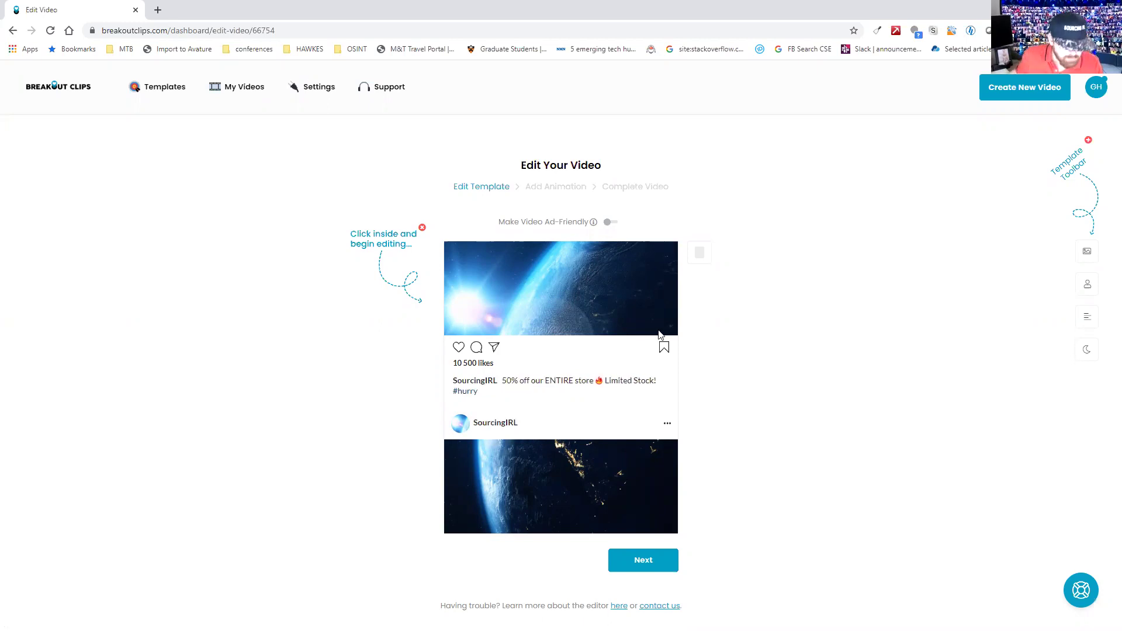
- Replace the caption with 'Out of this World', show 199 likes, and continue
left_click(610, 395, "shift")
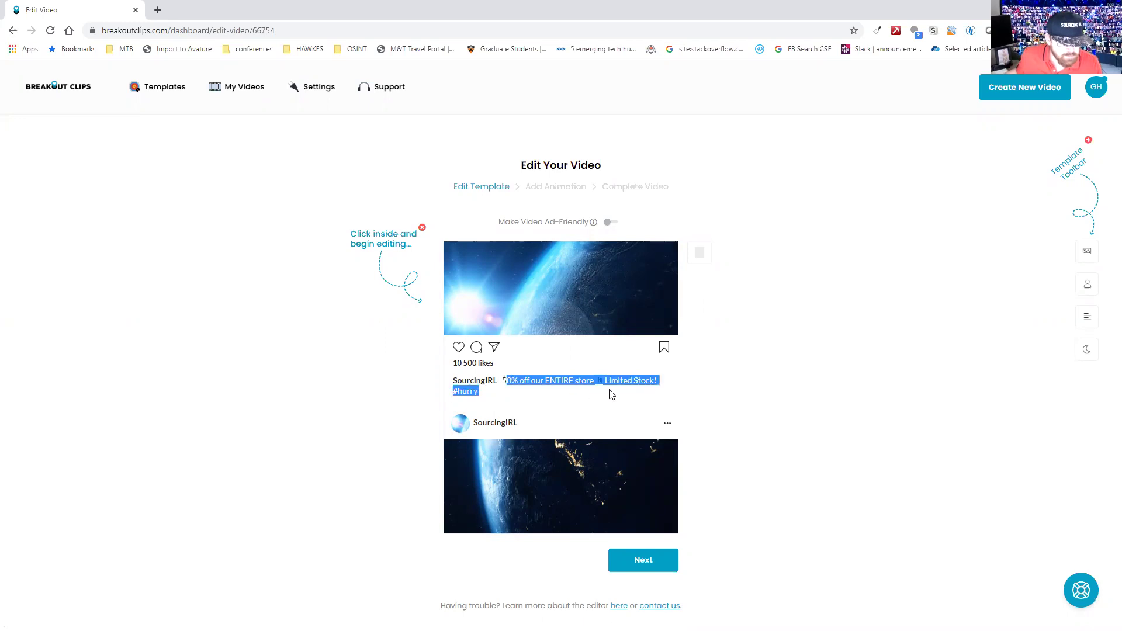
key("BackSpace")
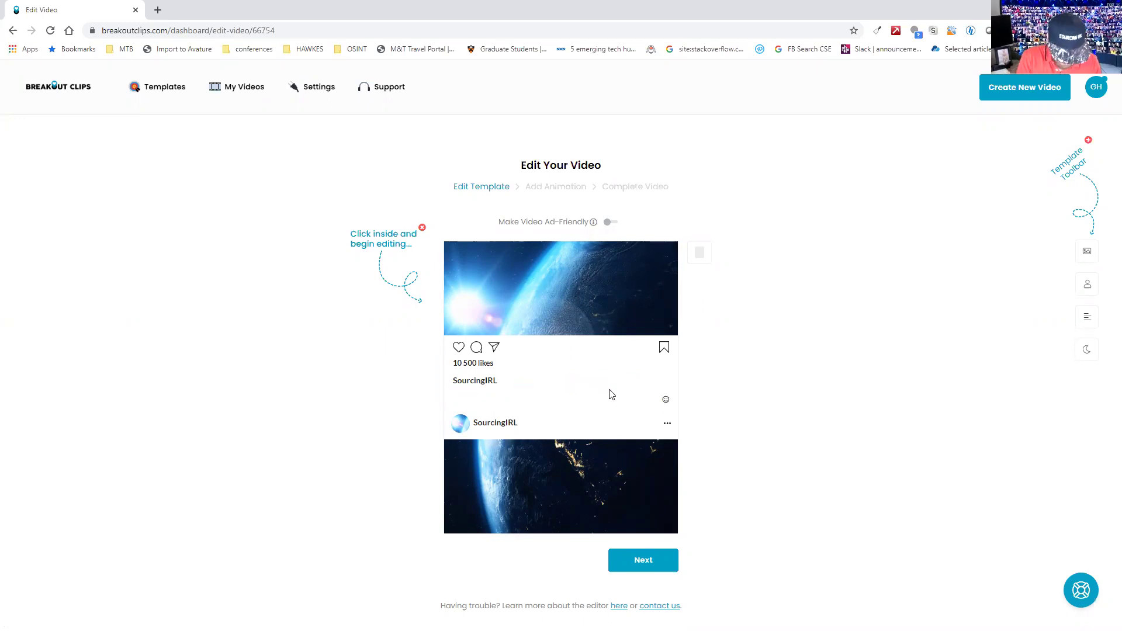
type("Out of this World")
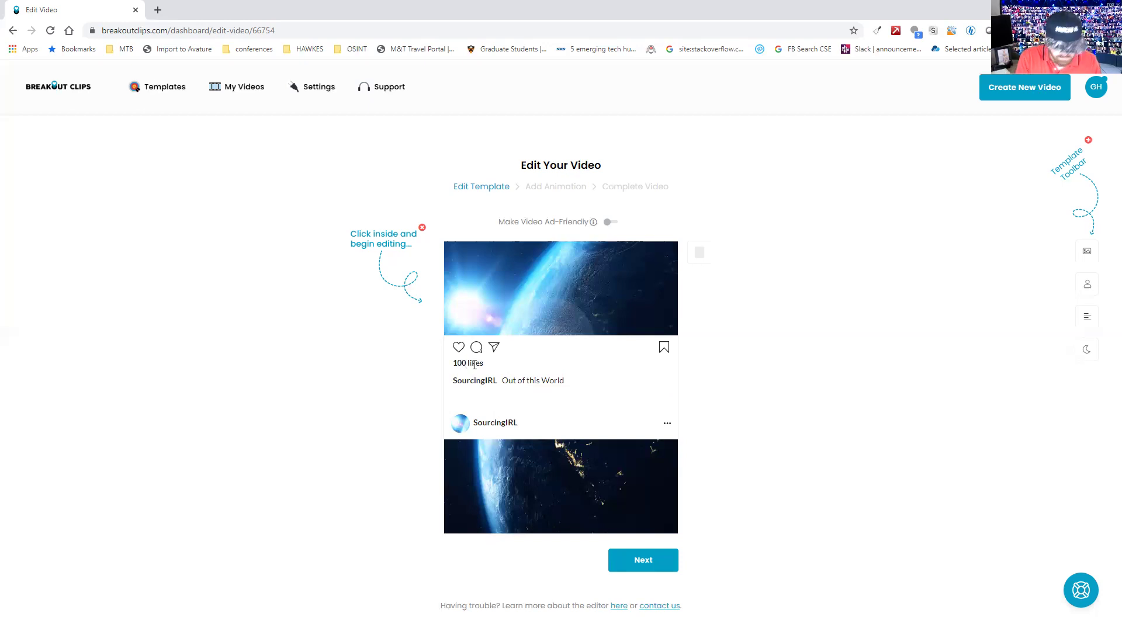
type("99")
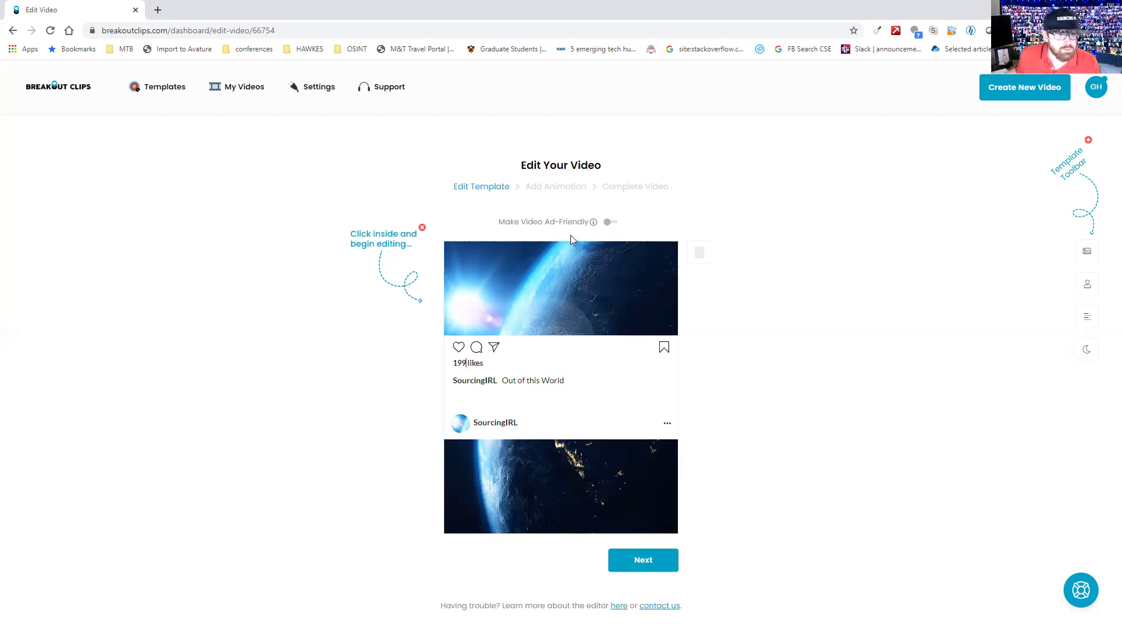
left_click(644, 563)
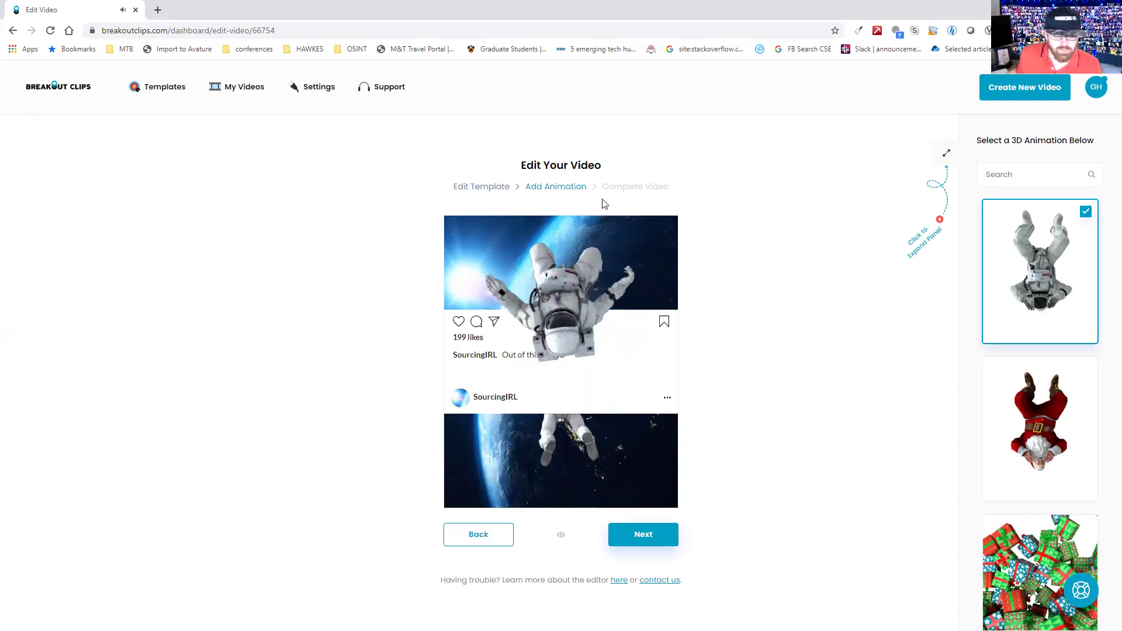
- Preview the Santa, money, curtain, spider, spacecraft, dragon and snow 3D animations
left_click(1017, 447)
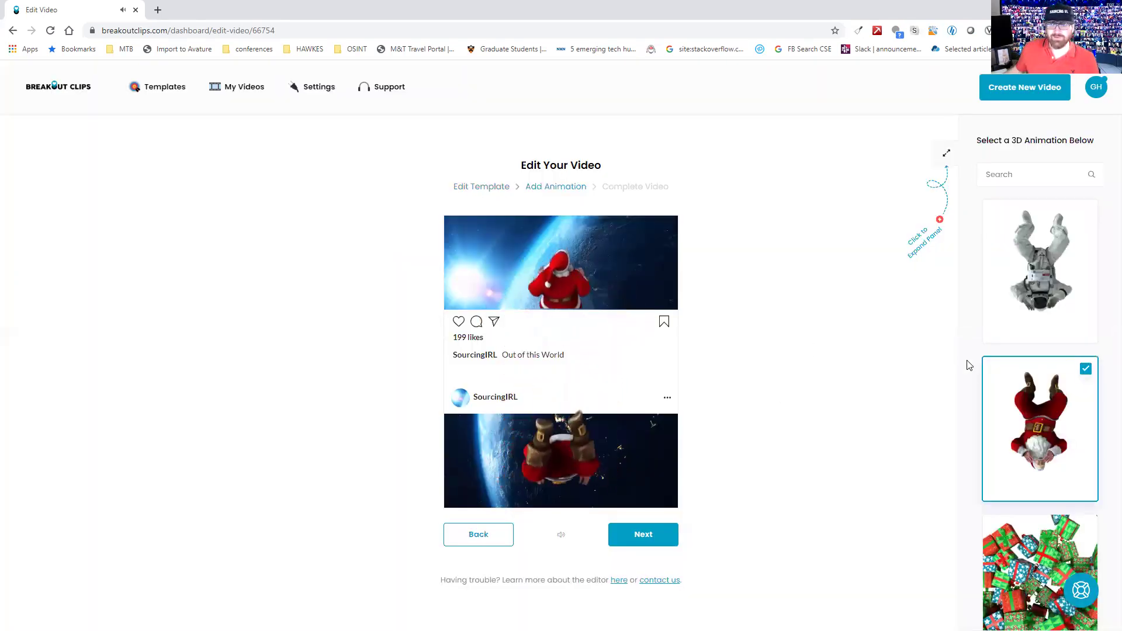
scroll(998, 397, "down", 2)
scroll(999, 398, "down", 3)
left_click(1016, 349)
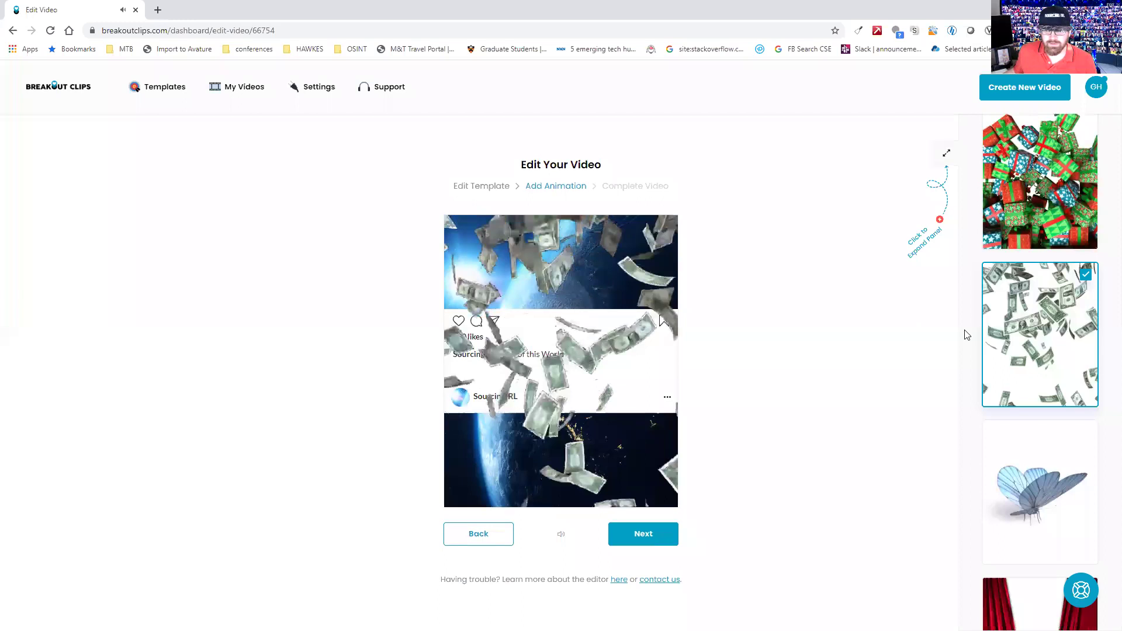
scroll(998, 405, "down", 2)
scroll(998, 405, "down", 3)
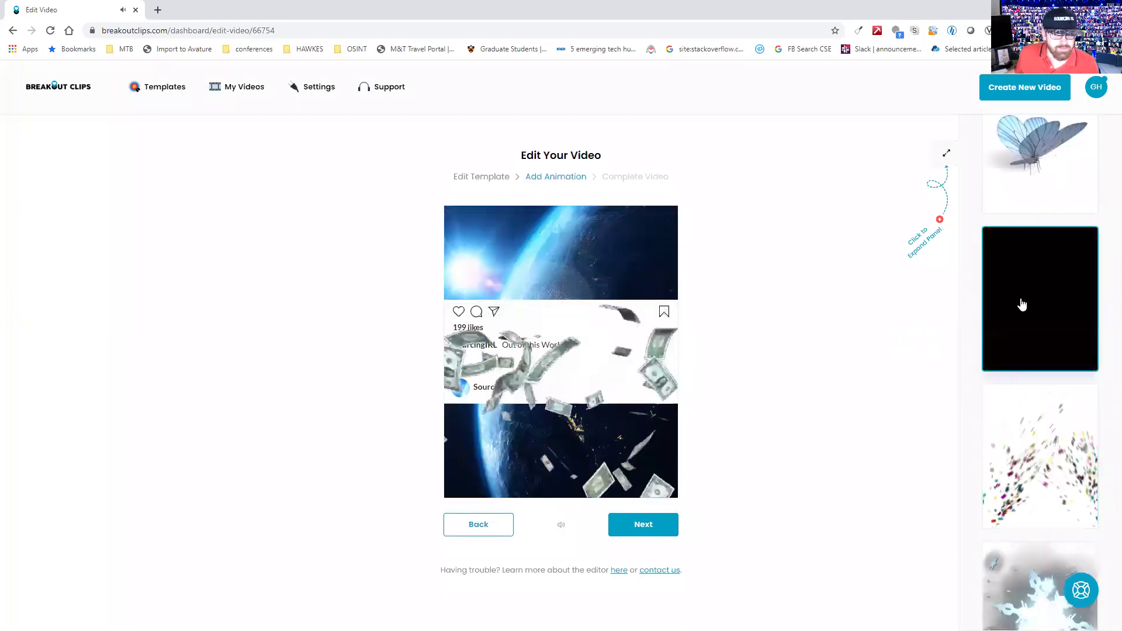
left_click(1021, 303)
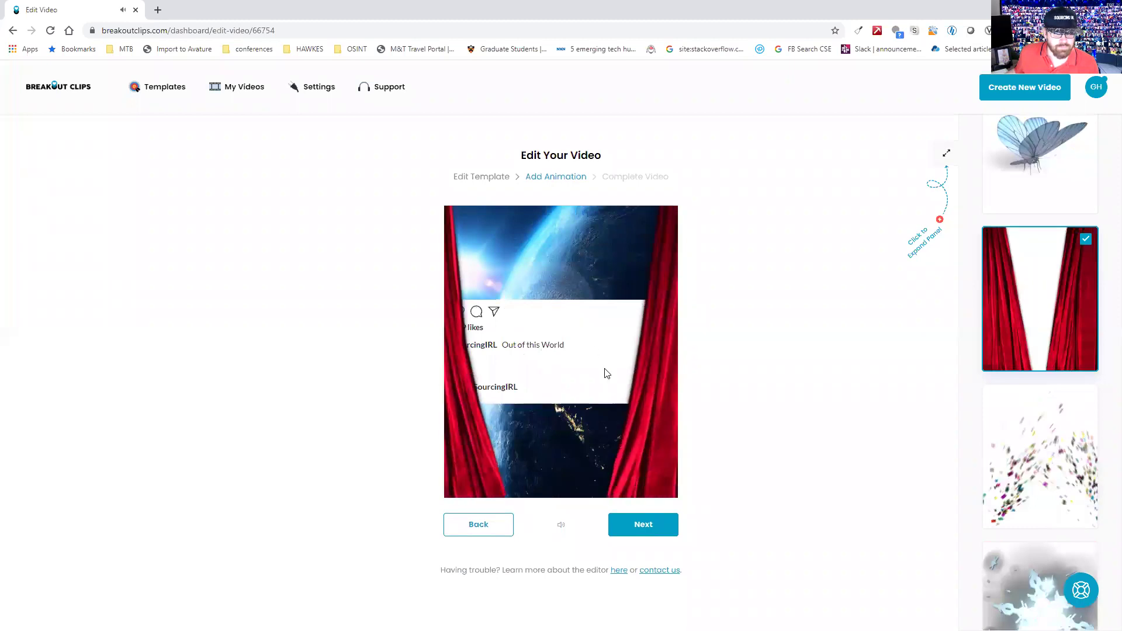
scroll(1044, 386, "down", 2)
scroll(1053, 412, "down", 1)
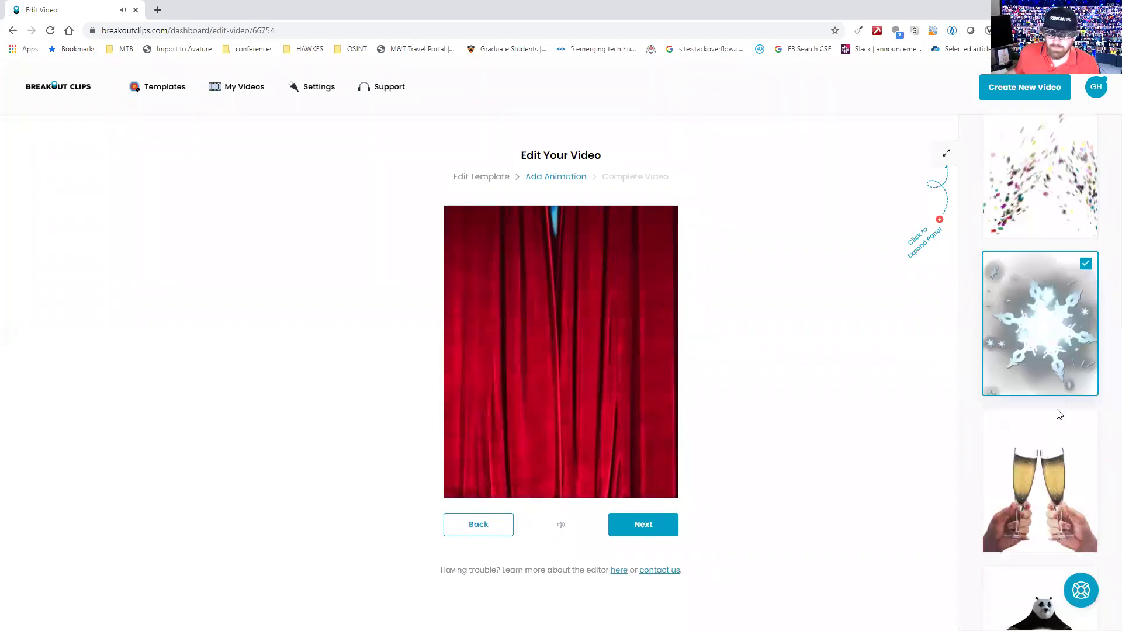
scroll(1052, 422, "down", 3)
scroll(1040, 369, "down", 2)
scroll(1043, 356, "down", 3)
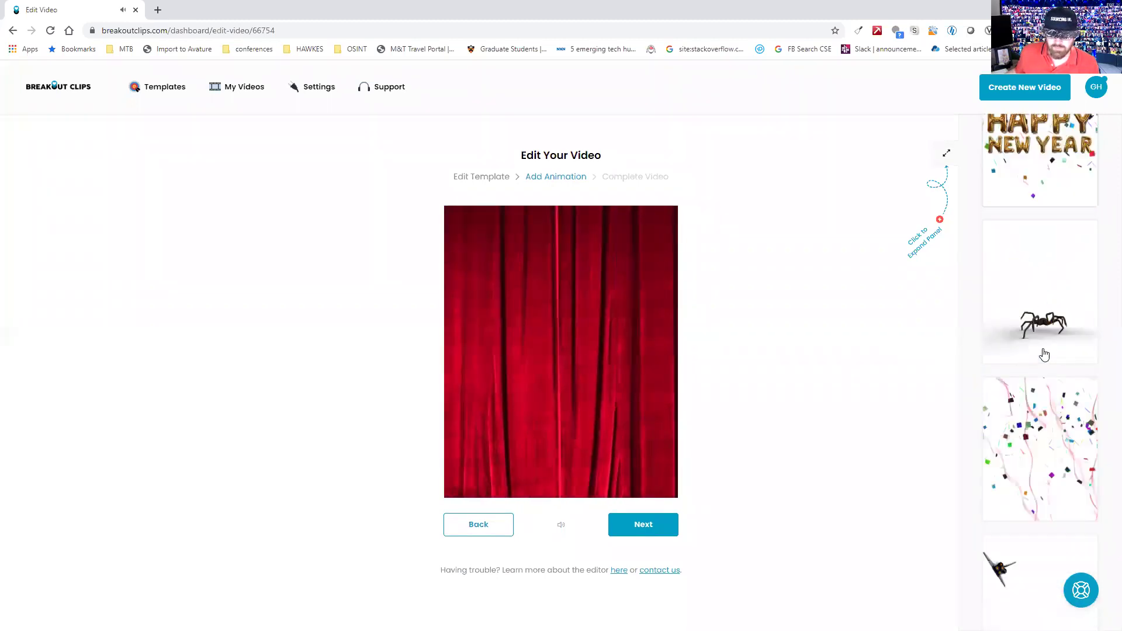
left_click(1000, 332)
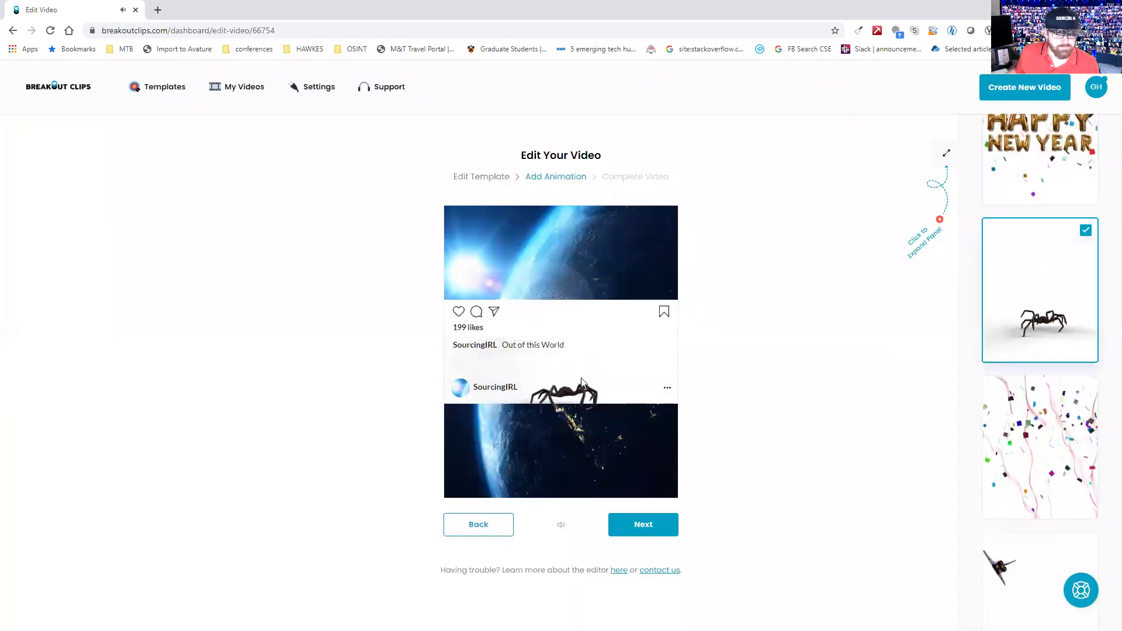
scroll(1011, 361, "down", 2)
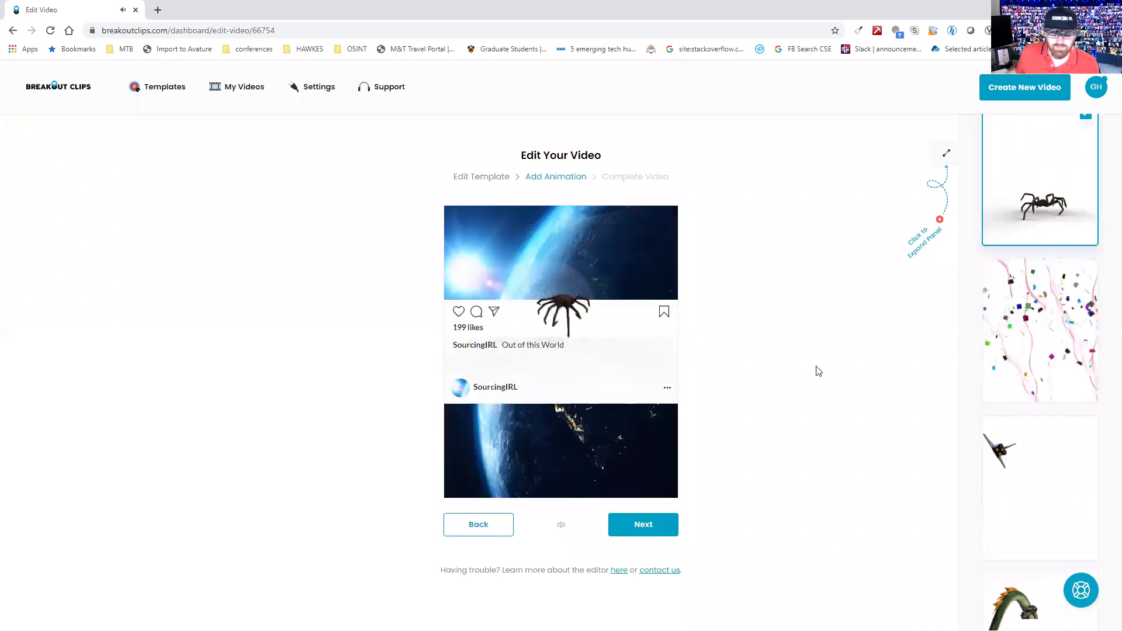
scroll(1009, 360, "down", 2)
left_click(1039, 368)
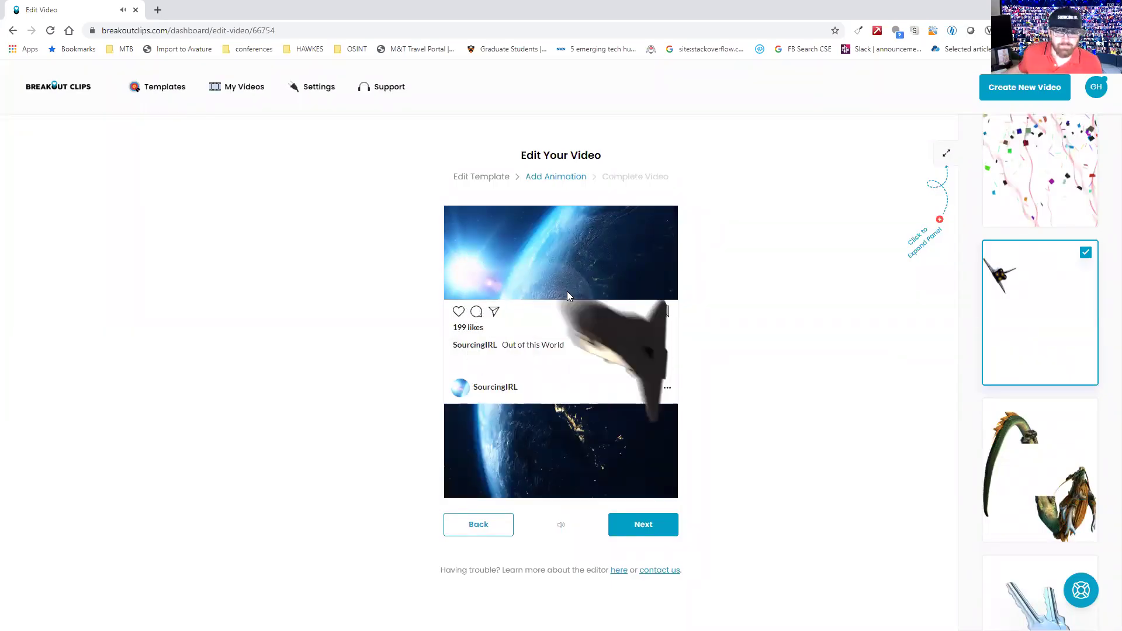
left_click(1018, 426)
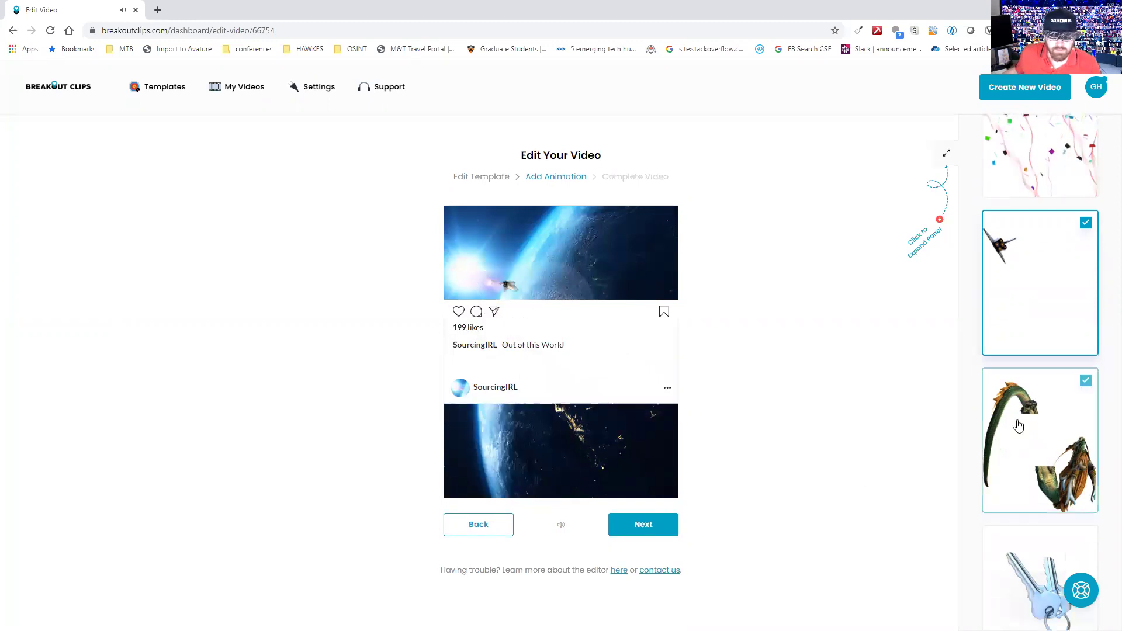
scroll(1019, 425, "down", 2)
scroll(1018, 420, "down", 2)
scroll(1018, 421, "down", 2)
scroll(1022, 422, "down", 2)
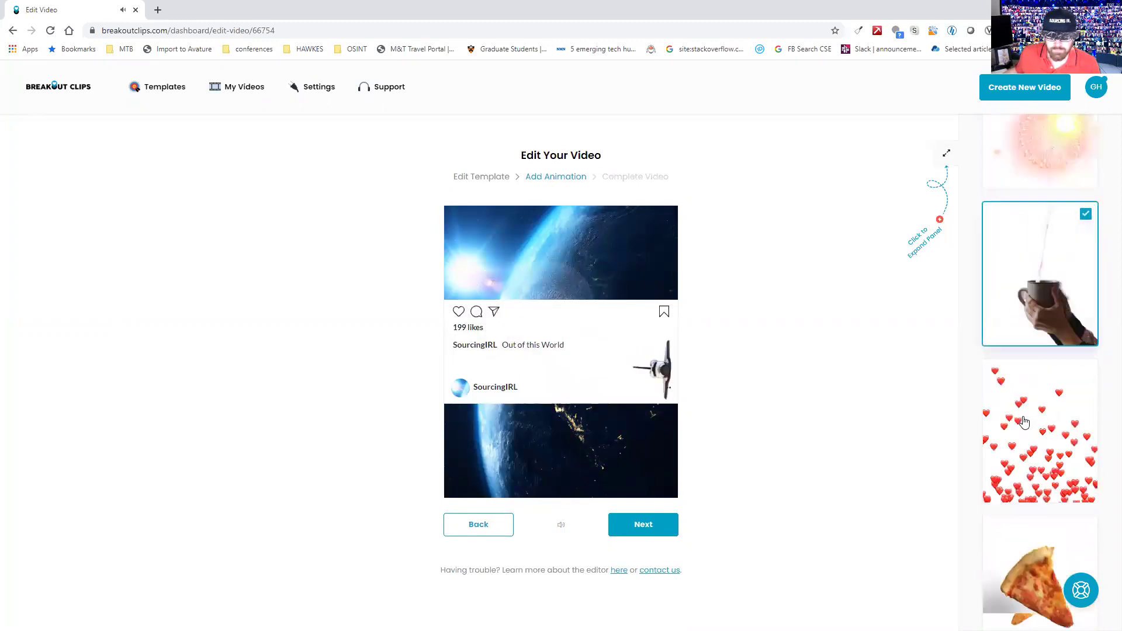
scroll(1023, 423, "down", 1)
scroll(1021, 423, "down", 3)
scroll(1021, 425, "down", 2)
scroll(1019, 424, "down", 2)
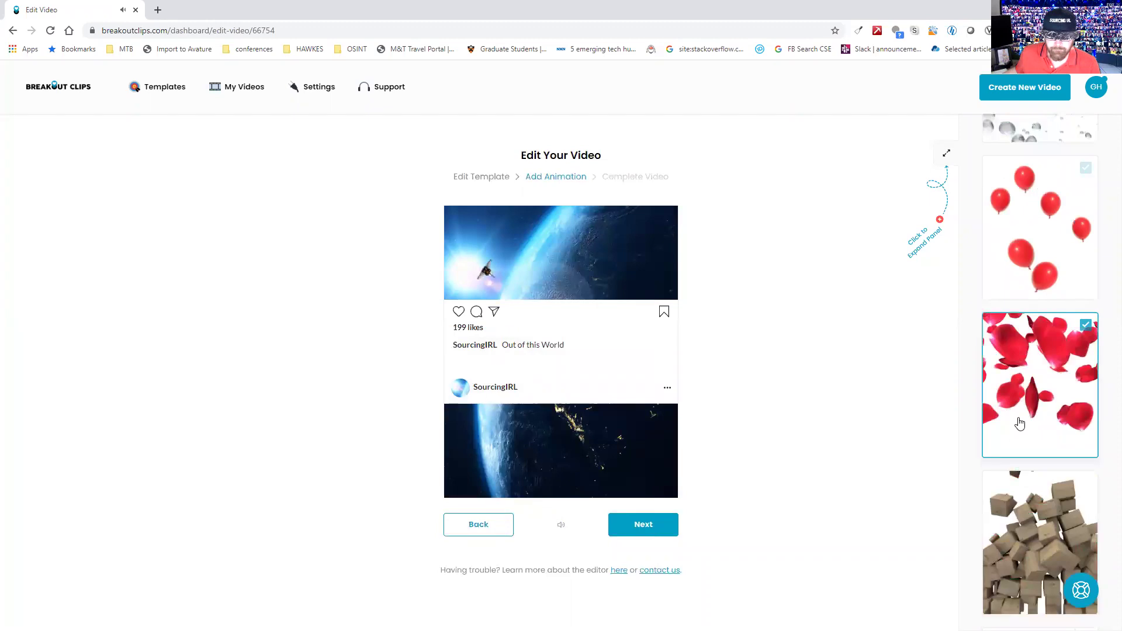
scroll(1019, 423, "down", 2)
scroll(1010, 418, "down", 3)
scroll(1001, 411, "down", 1)
scroll(994, 407, "down", 3)
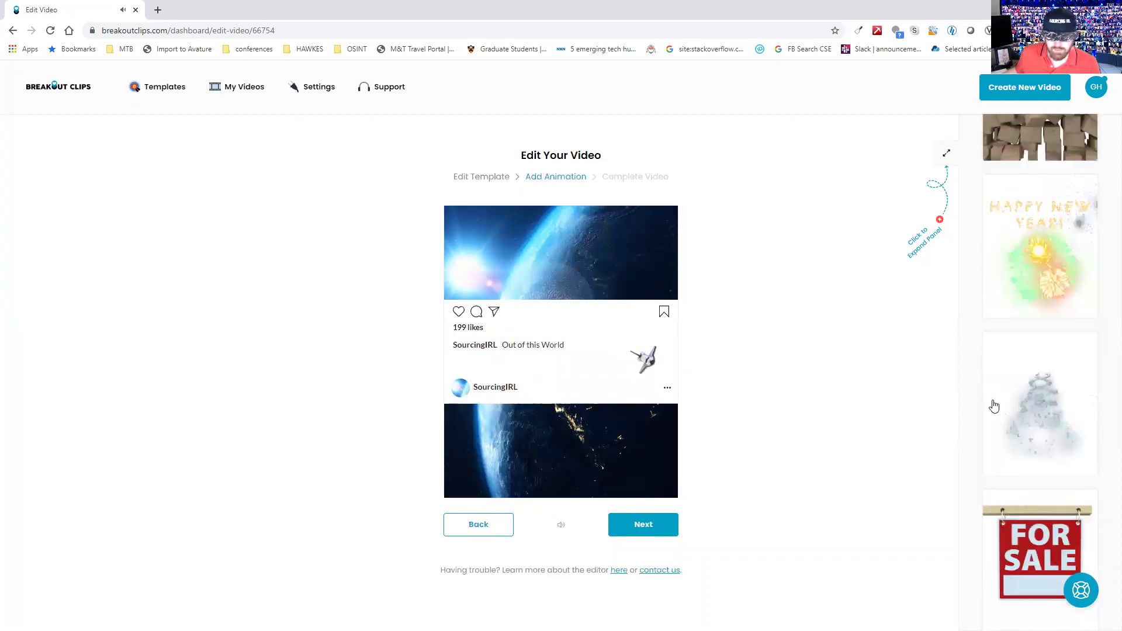
left_click(1038, 386)
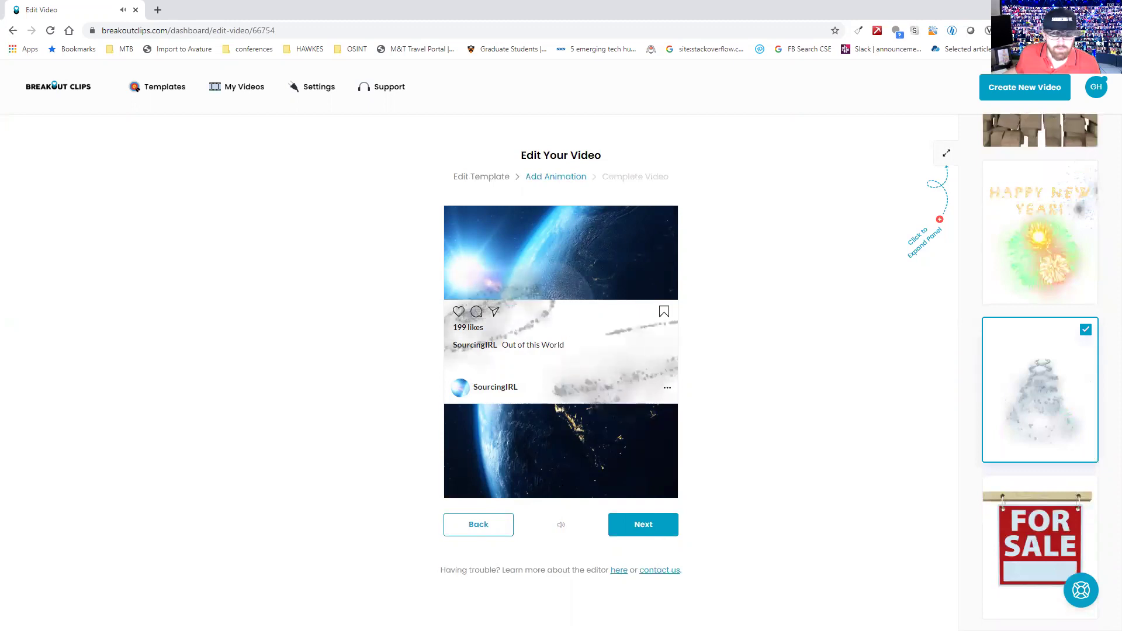
scroll(1039, 396, "down", 3)
scroll(1040, 397, "down", 3)
scroll(1040, 396, "down", 3)
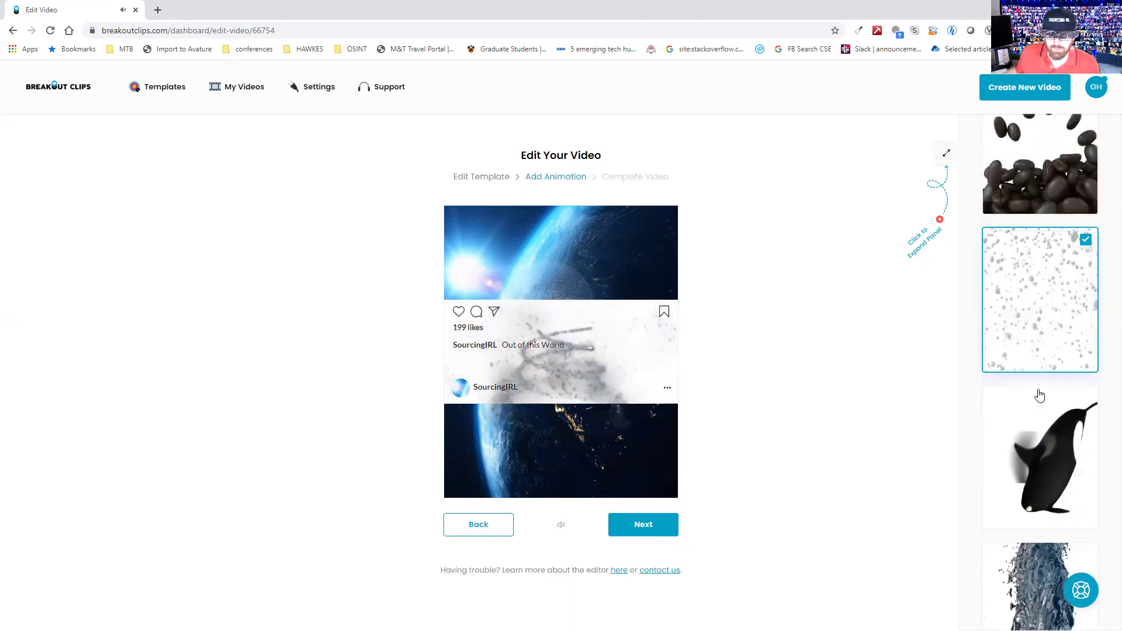
scroll(1037, 395, "down", 2)
scroll(1035, 386, "down", 2)
scroll(1032, 373, "down", 2)
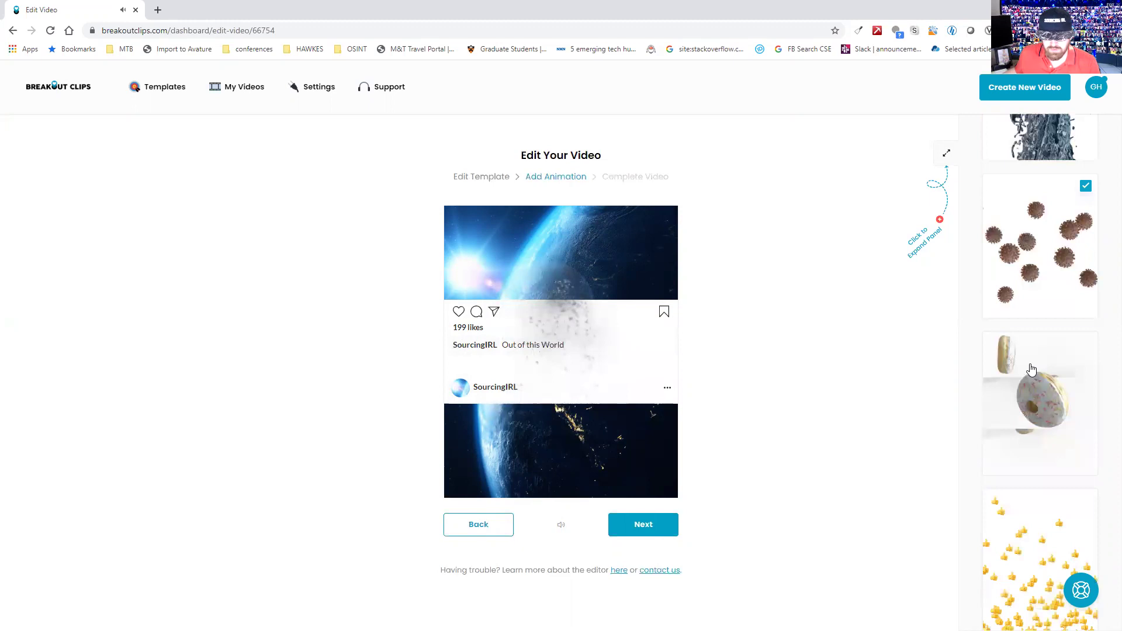
scroll(1031, 373, "down", 2)
- Apply the thumbs-up 3D animation to the SourcingIRL space post
left_click(1022, 404)
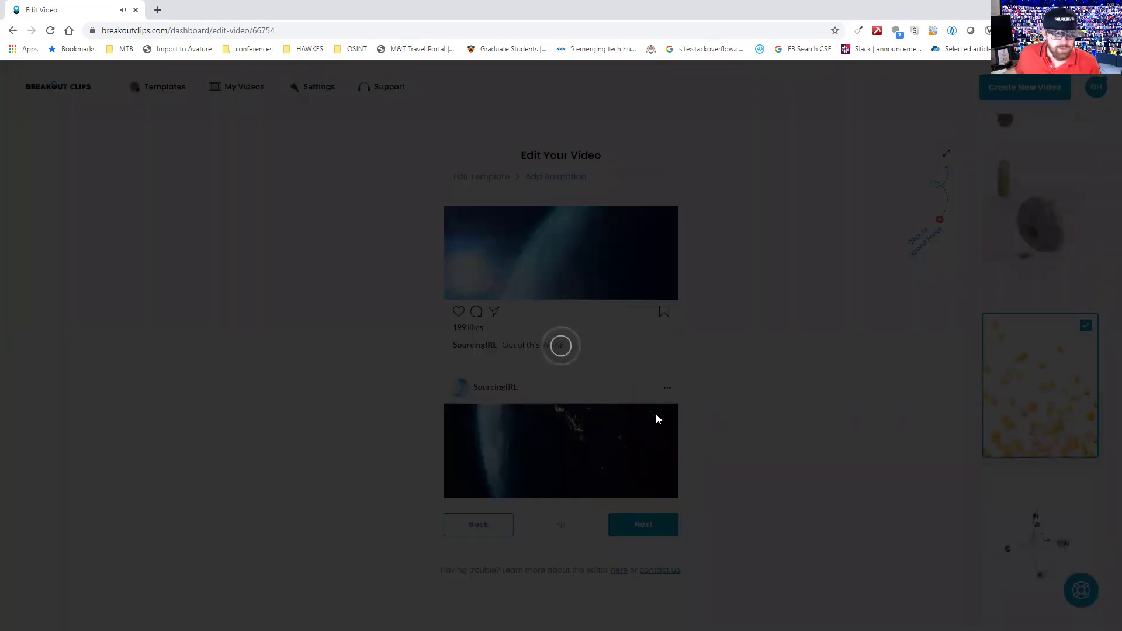